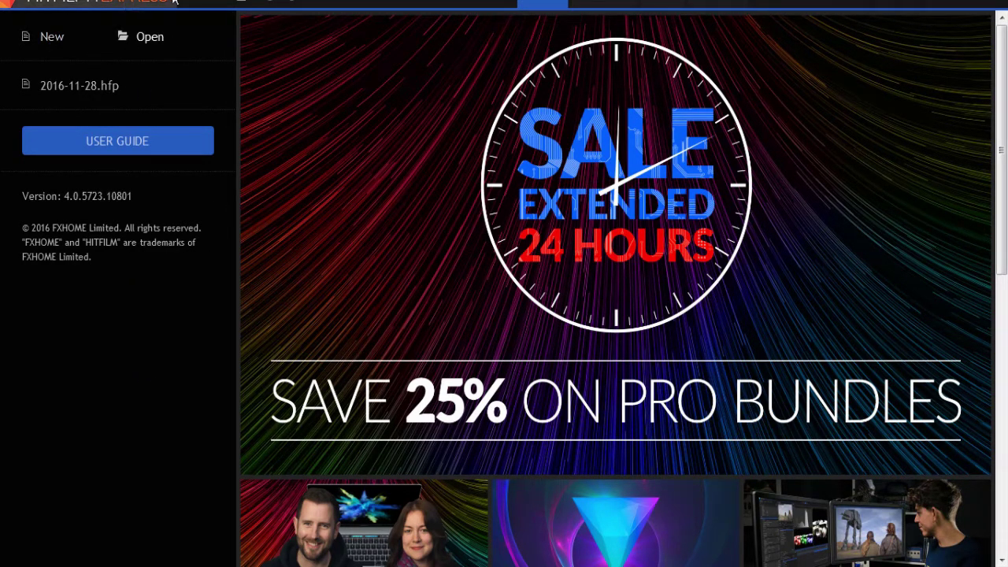
Create a new project with the 720p HD @ NTSC 29.97 fps template and start editing.
{"action": "left_click", "coordinate": [208, 0]}
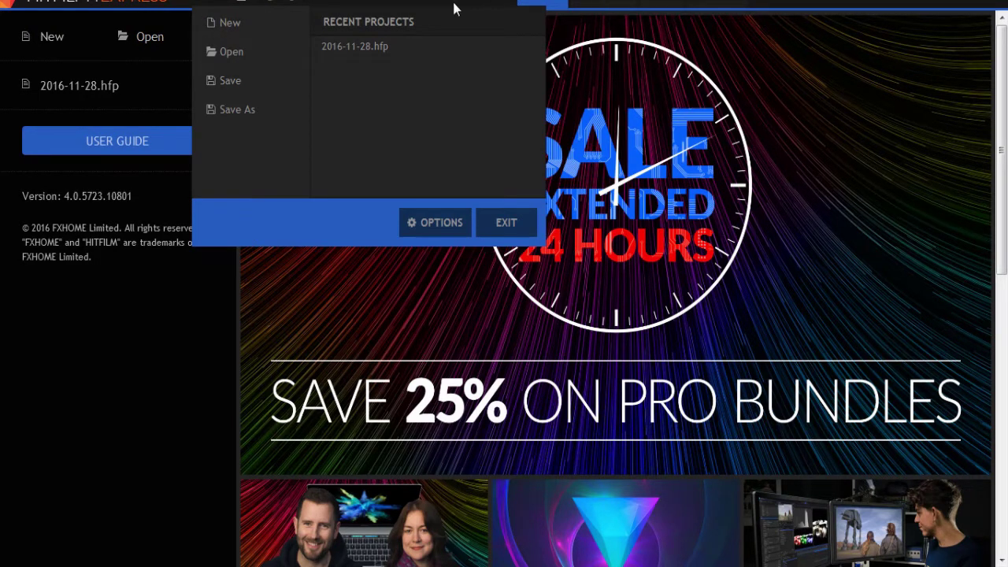
{"action": "left_click", "coordinate": [249, 25]}
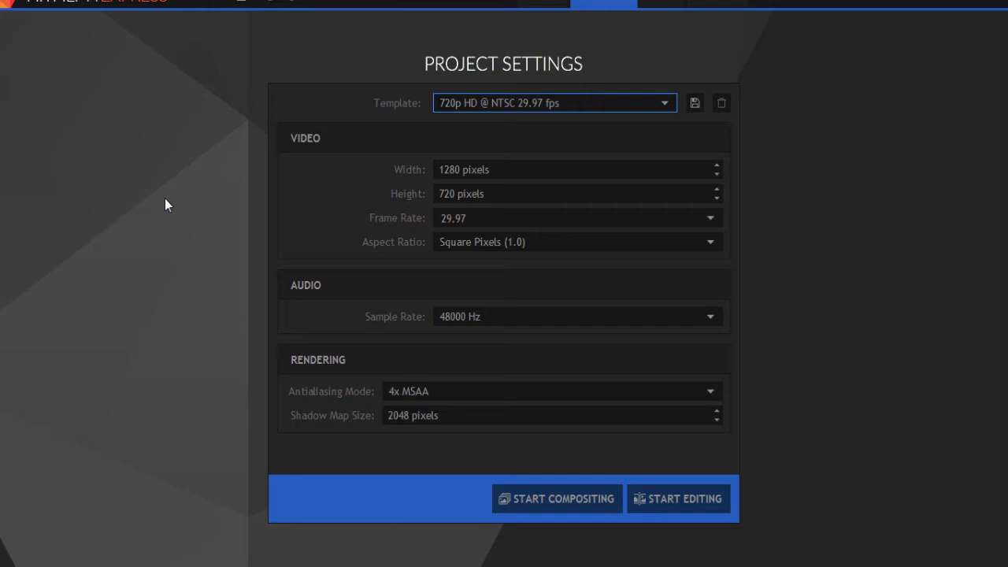
{"action": "left_click", "coordinate": [594, 108]}
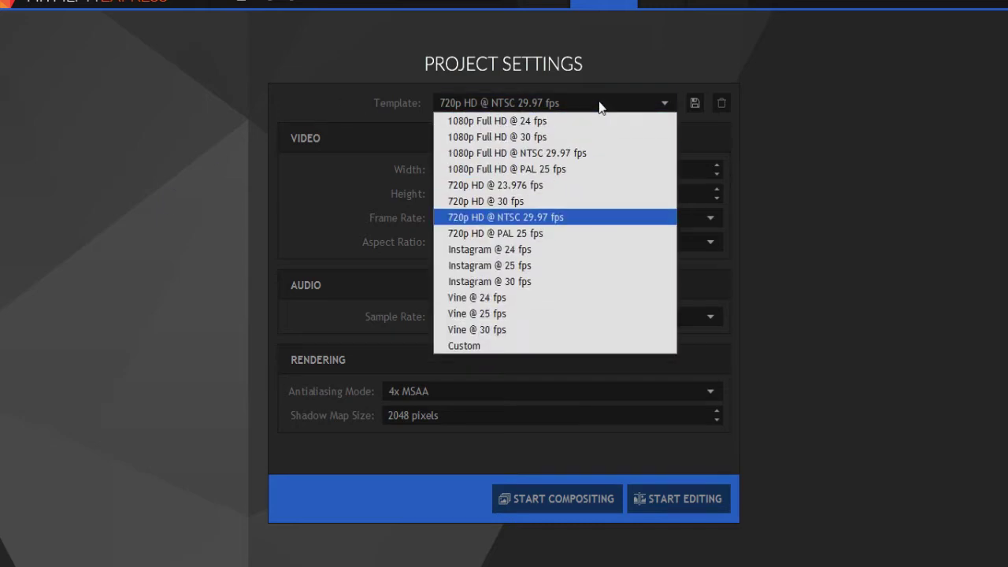
{"action": "left_click", "coordinate": [330, 89]}
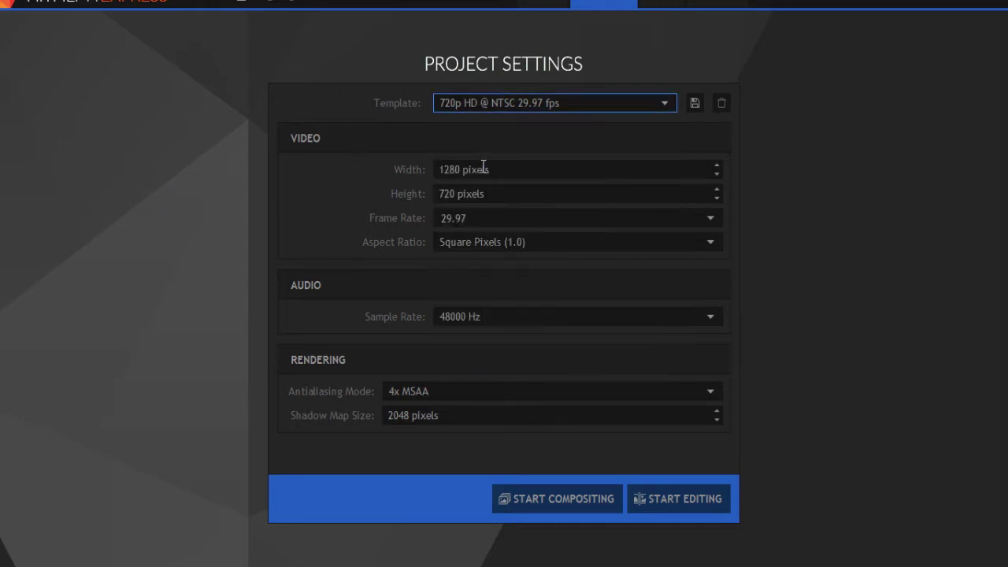
{"action": "left_click", "coordinate": [598, 107]}
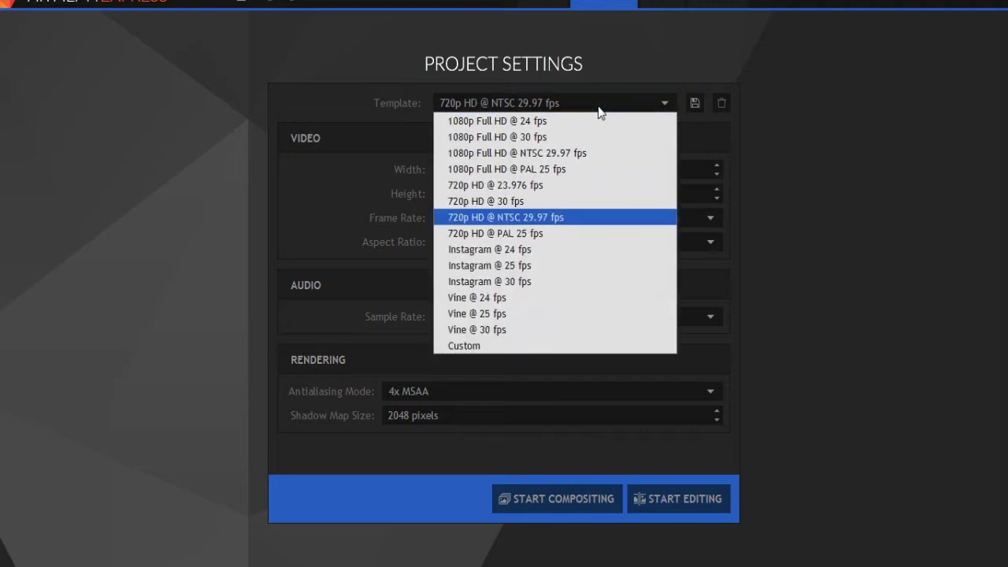
{"action": "left_click", "coordinate": [557, 217]}
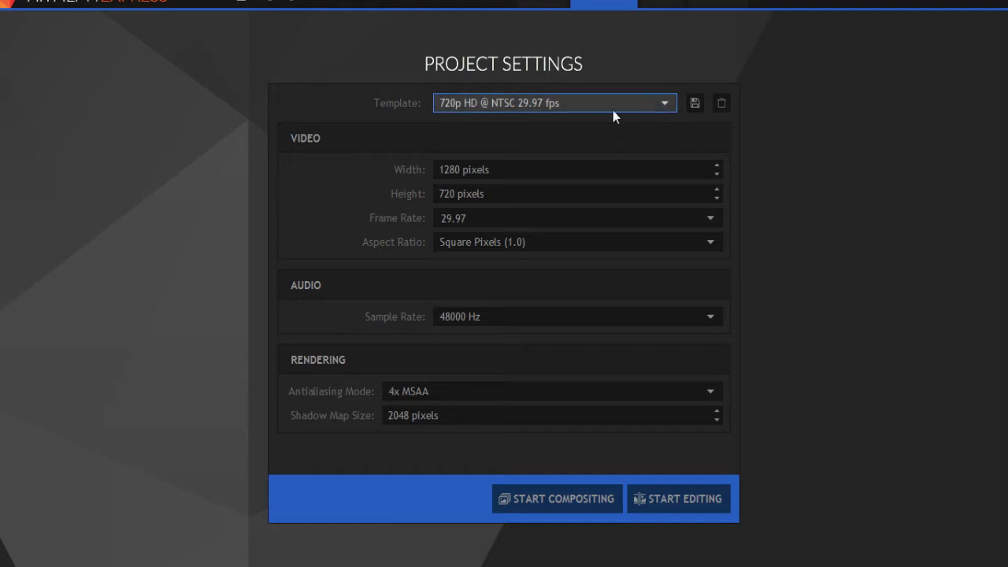
{"action": "left_click", "coordinate": [685, 501]}
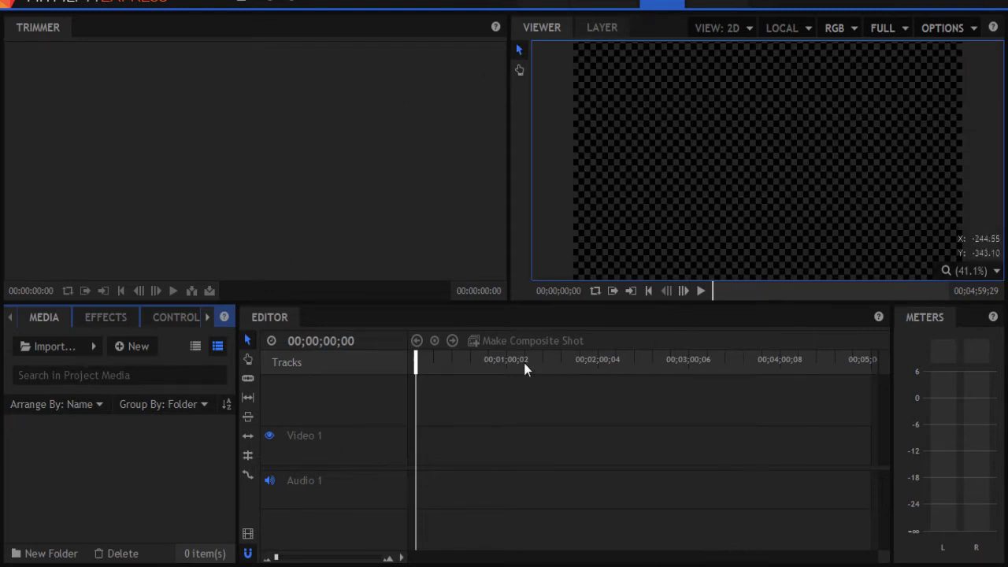
Resize the lower panels and scroll the panel tabs to reveal History and Text.
{"action": "mouse_move", "coordinate": [431, 302]}
{"action": "left_mouse_down"}
{"action": "mouse_move", "coordinate": [439, 175]}
{"action": "mouse_move", "coordinate": [448, 301]}
{"action": "left_mouse_up"}
{"action": "left_click", "coordinate": [207, 317]}
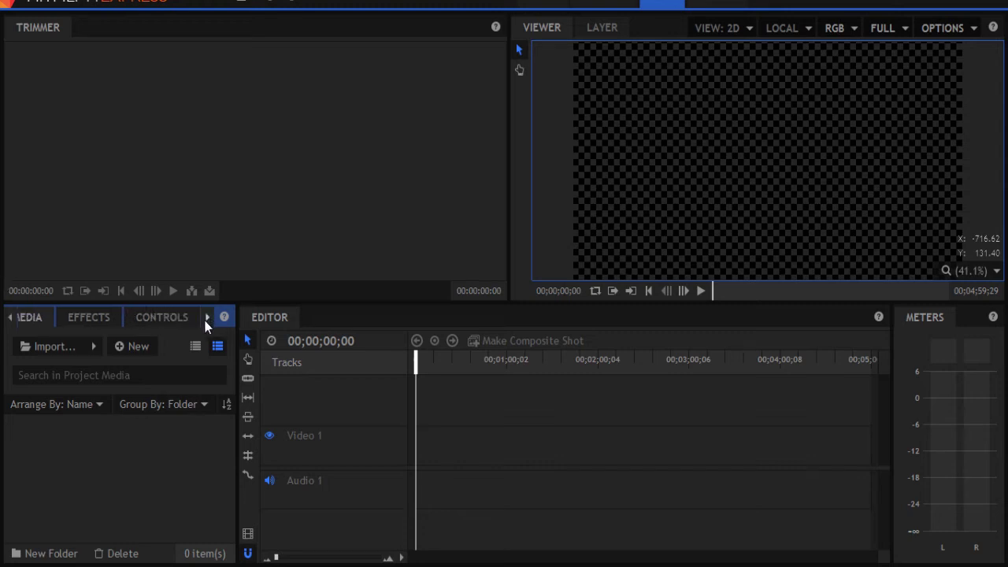
Import the 2016-11-28title, title2 and titlechroma PNG images into the Media panel.
{"action": "left_click", "coordinate": [10, 317]}
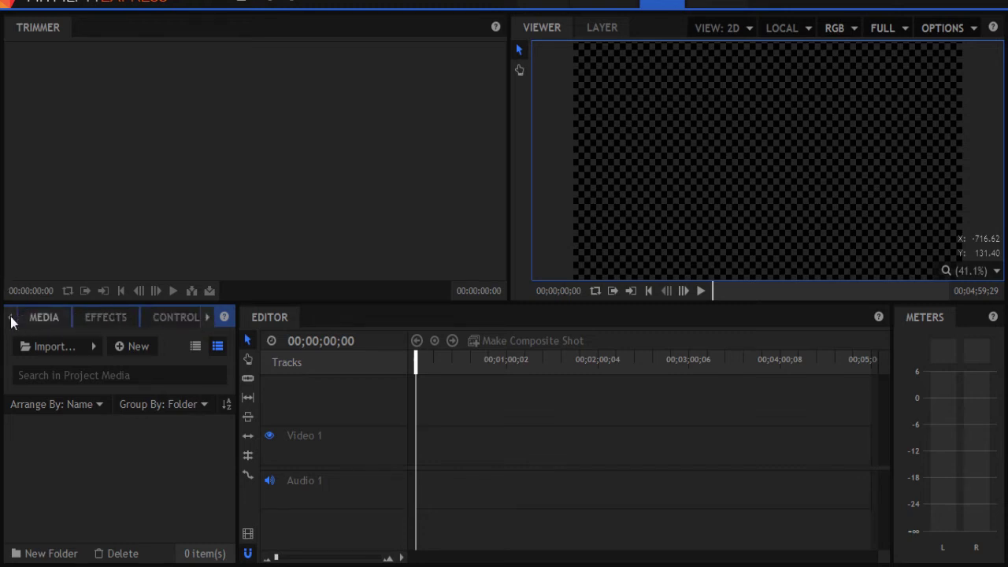
{"action": "left_click", "coordinate": [44, 350]}
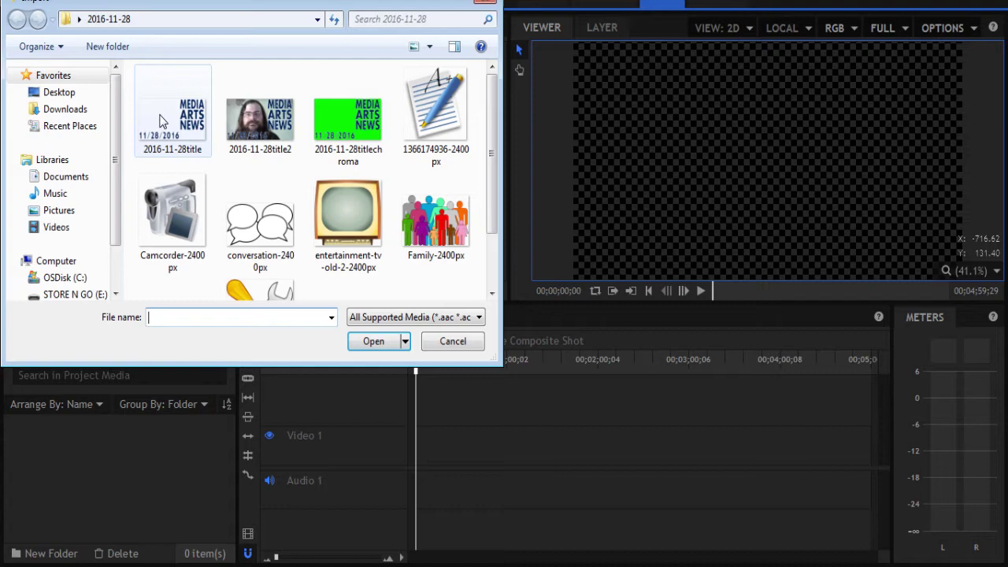
{"action": "left_click", "coordinate": [160, 117]}
{"action": "left_click", "coordinate": [373, 340]}
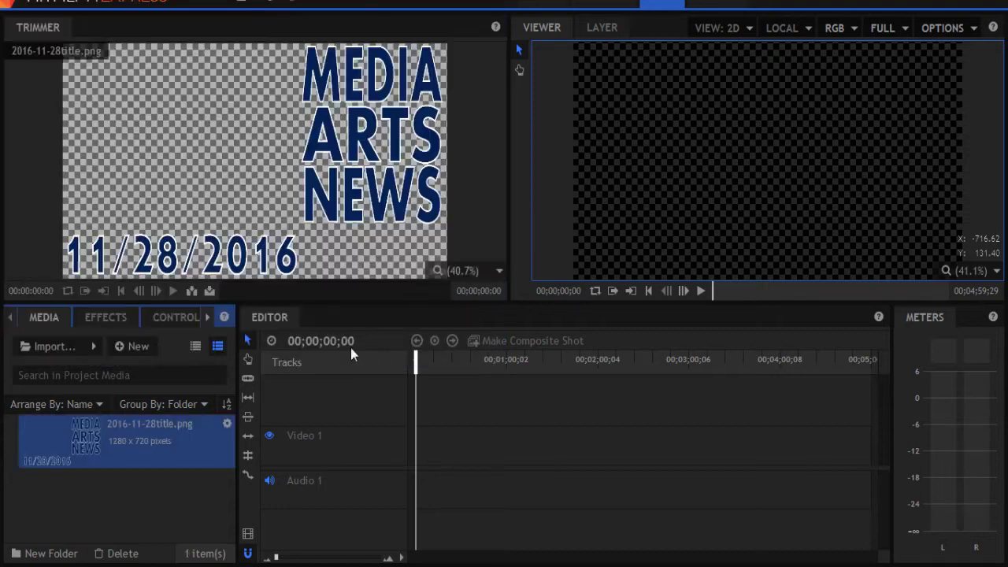
{"action": "left_click", "coordinate": [48, 351]}
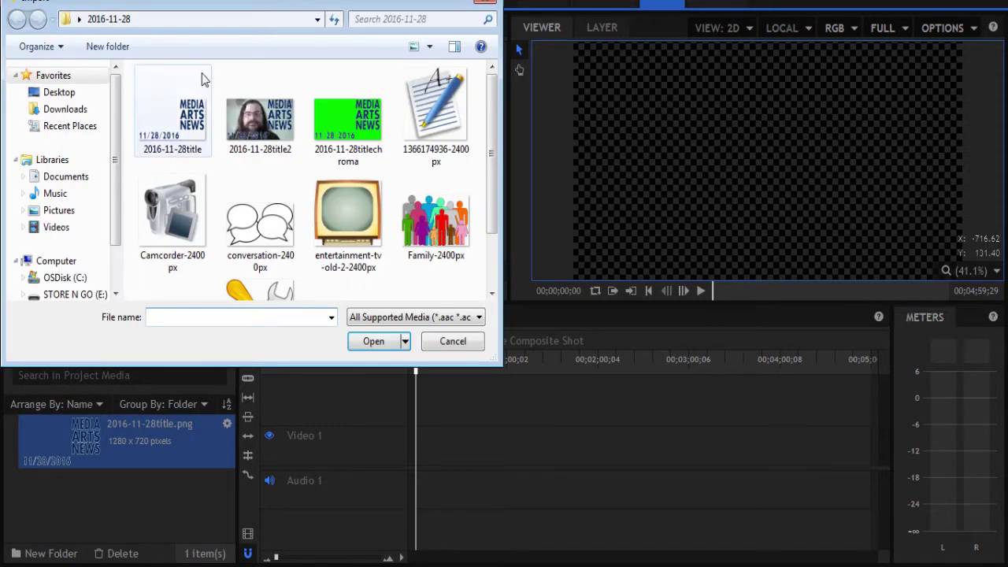
{"action": "left_click", "coordinate": [259, 119]}
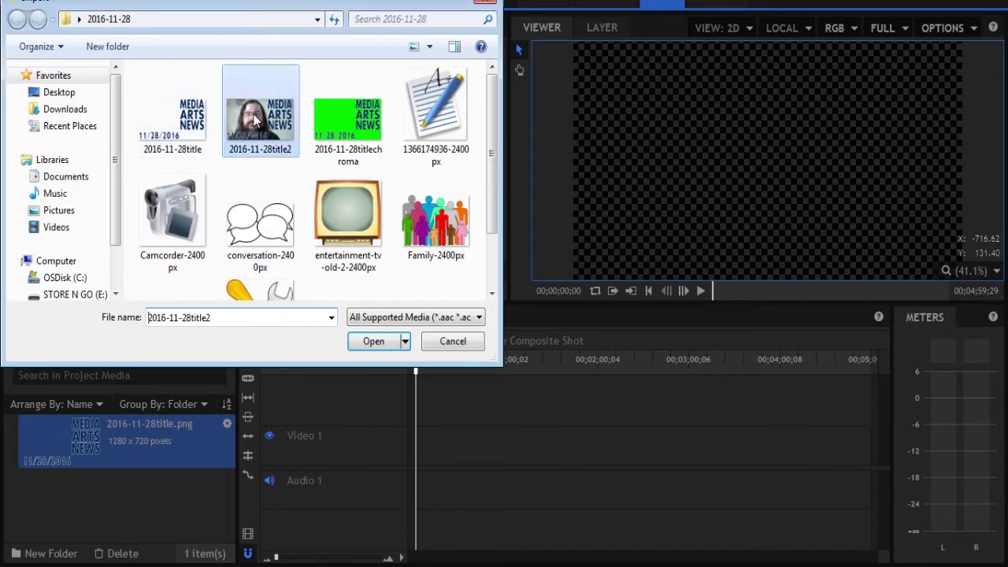
{"action": "left_click", "coordinate": [350, 130], "text": "ctrl"}
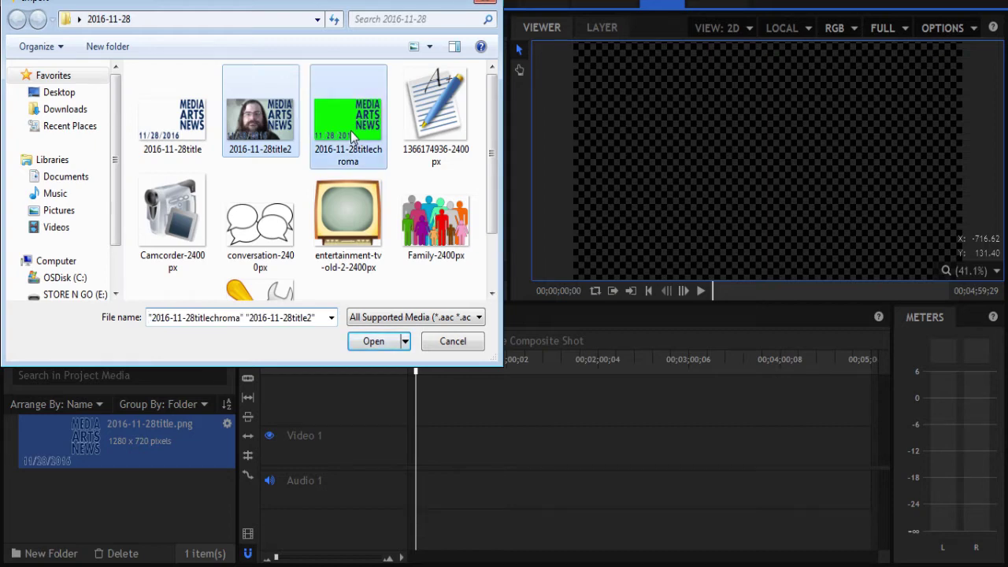
{"action": "left_click", "coordinate": [373, 341]}
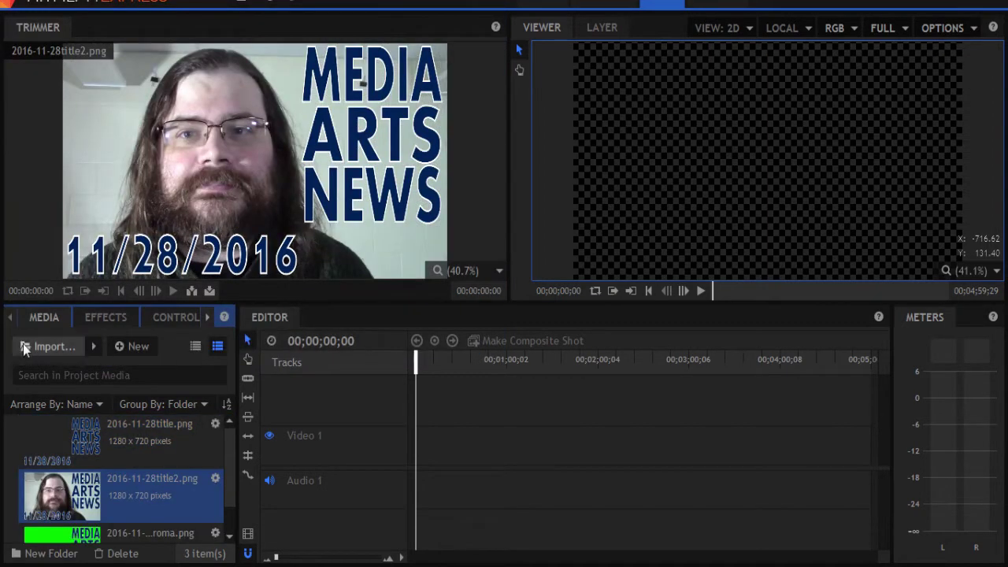
Import the MVI_0138.MP4 talking-head clip.
{"action": "left_click", "coordinate": [33, 347]}
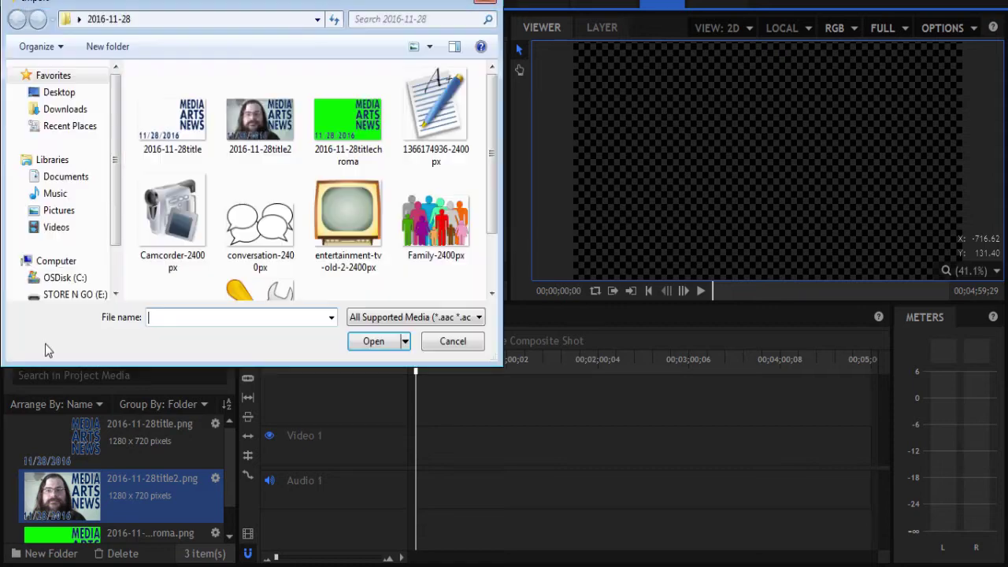
{"action": "scroll", "coordinate": [495, 112], "scroll_direction": "down", "scroll_amount": 2}
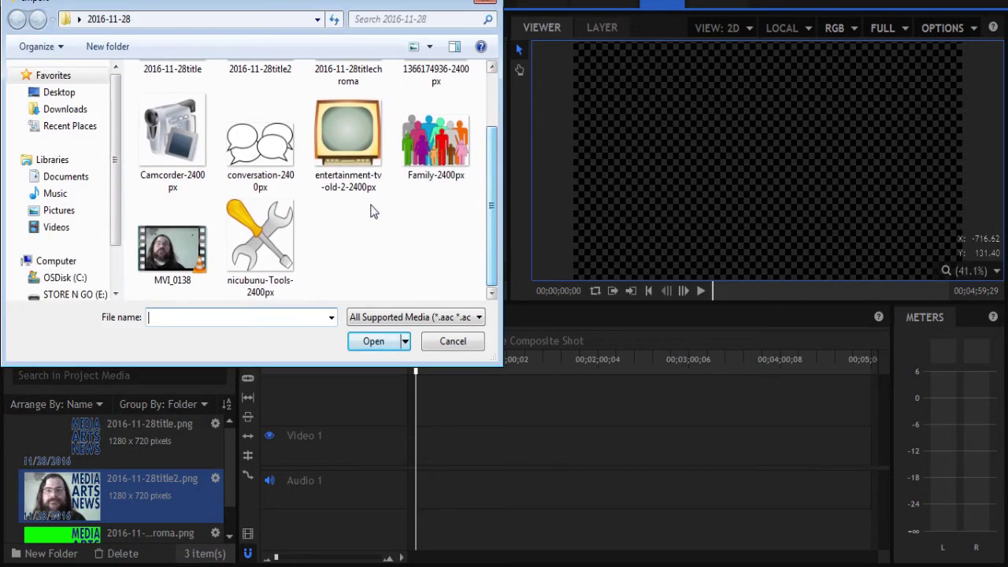
{"action": "left_click", "coordinate": [161, 248]}
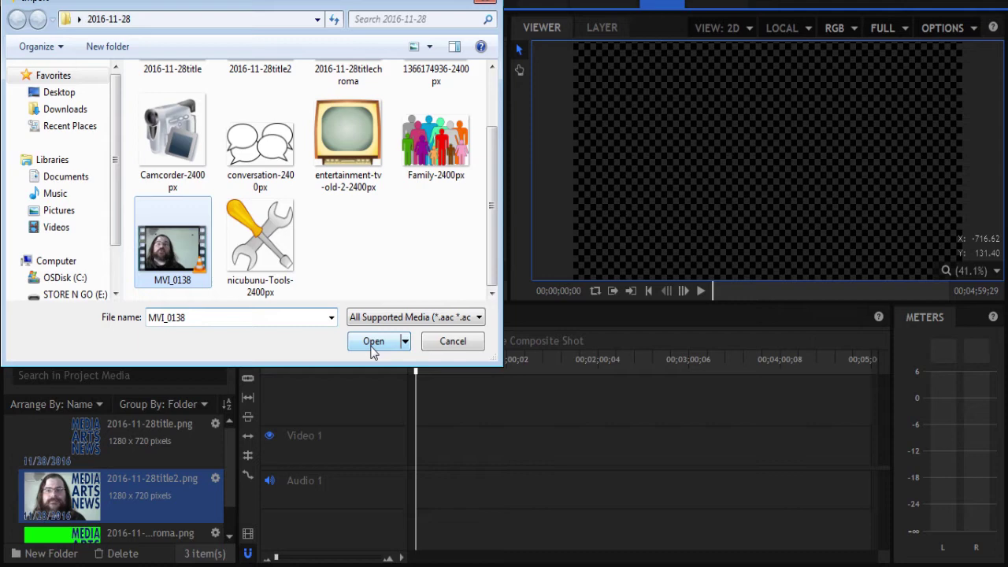
{"action": "left_click", "coordinate": [374, 343]}
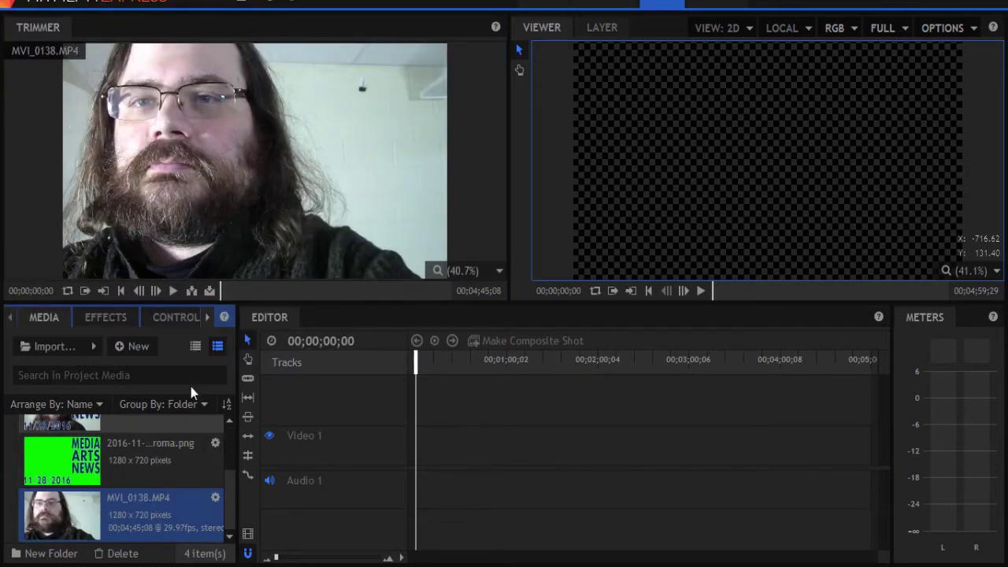
Place MVI_0138.MP4 at the start of Video 1 and Audio 1, then play it briefly.
{"action": "left_click_drag", "start_coordinate": [54, 515], "coordinate": [419, 453]}
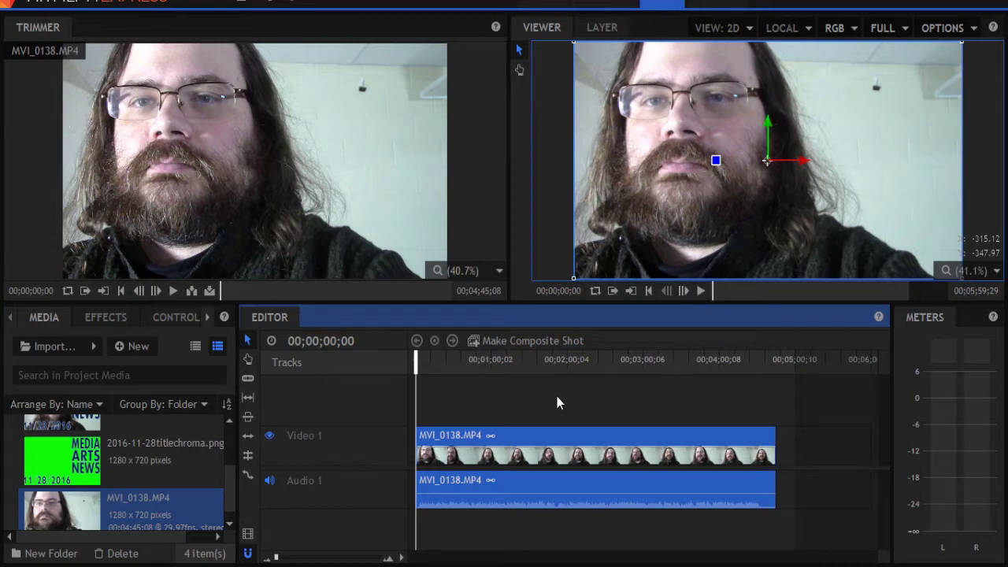
{"action": "key", "text": "space"}
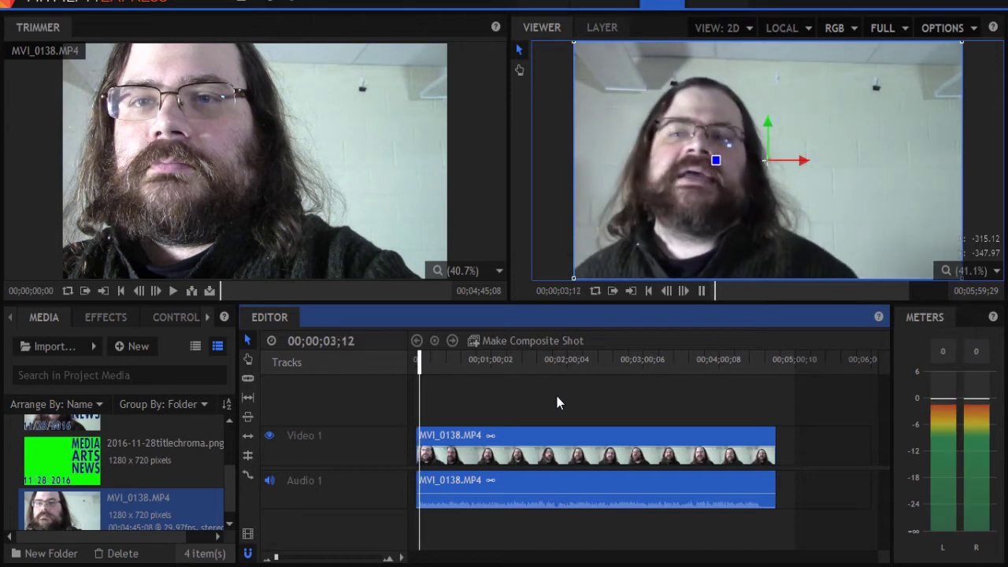
{"action": "key", "text": "space"}
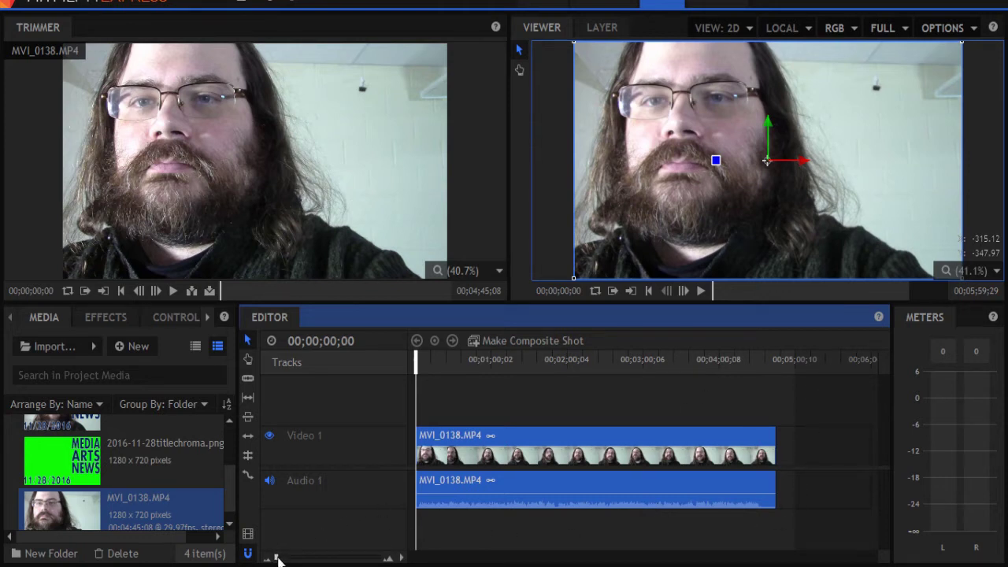
Zoom into the timeline and set the playhead to about 00;00;02;09.
{"action": "left_click_drag", "start_coordinate": [276, 559], "coordinate": [303, 558]}
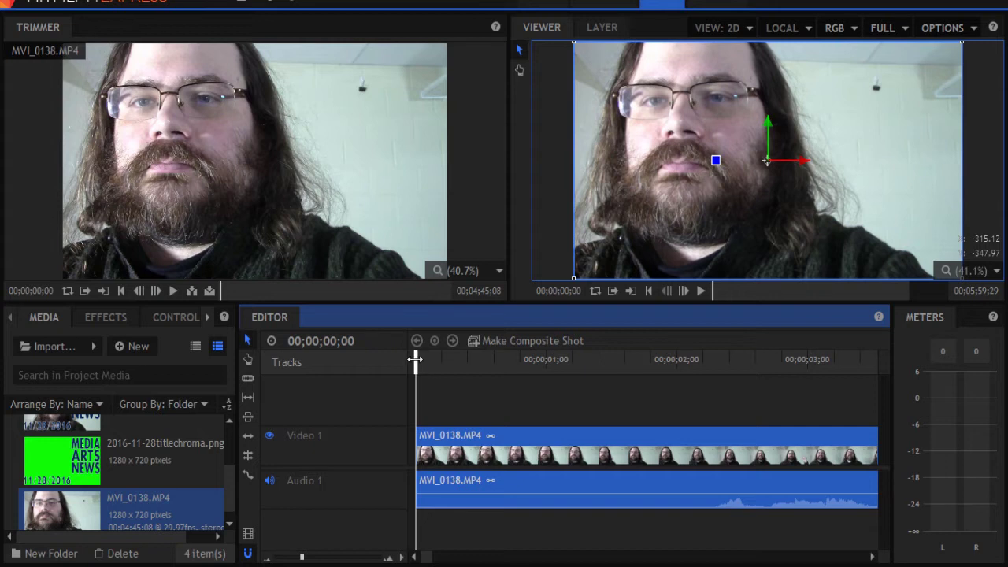
{"action": "left_click_drag", "start_coordinate": [415, 359], "coordinate": [663, 367]}
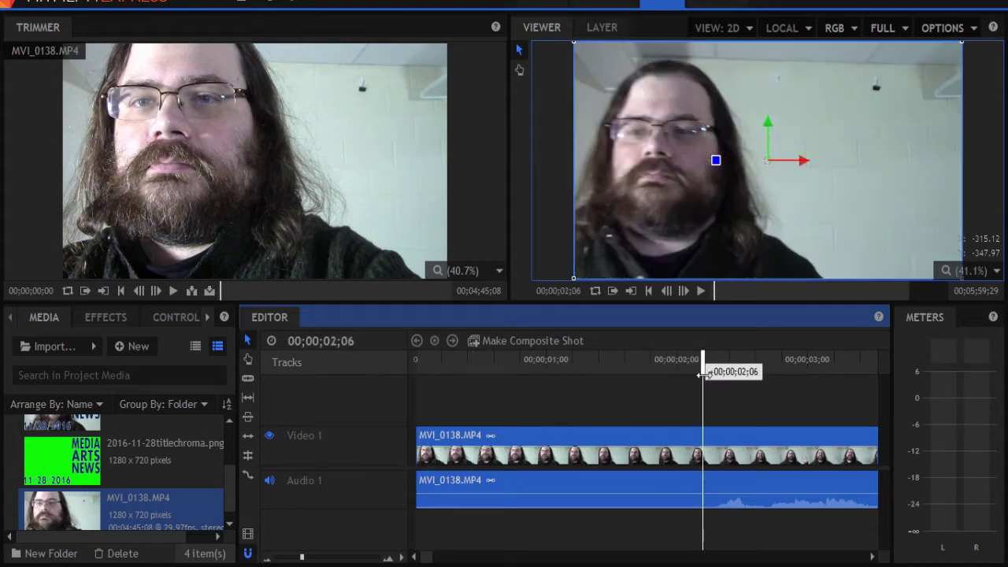
{"action": "left_click_drag", "start_coordinate": [700, 375], "coordinate": [716, 377]}
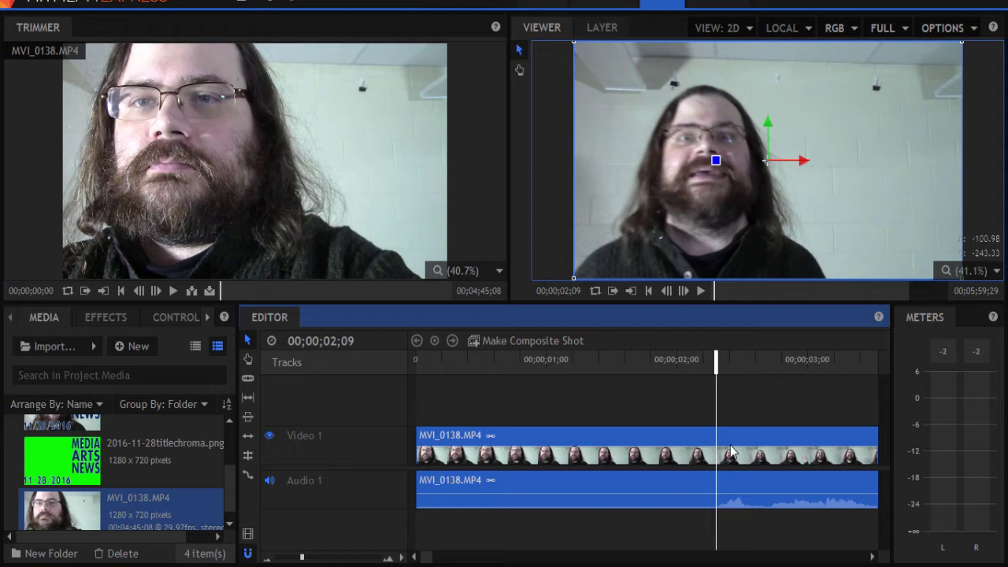
Slice MVI_0138.MP4 at the 00;00;02;09 playhead and again near 1.3 seconds.
{"action": "left_click", "coordinate": [248, 380]}
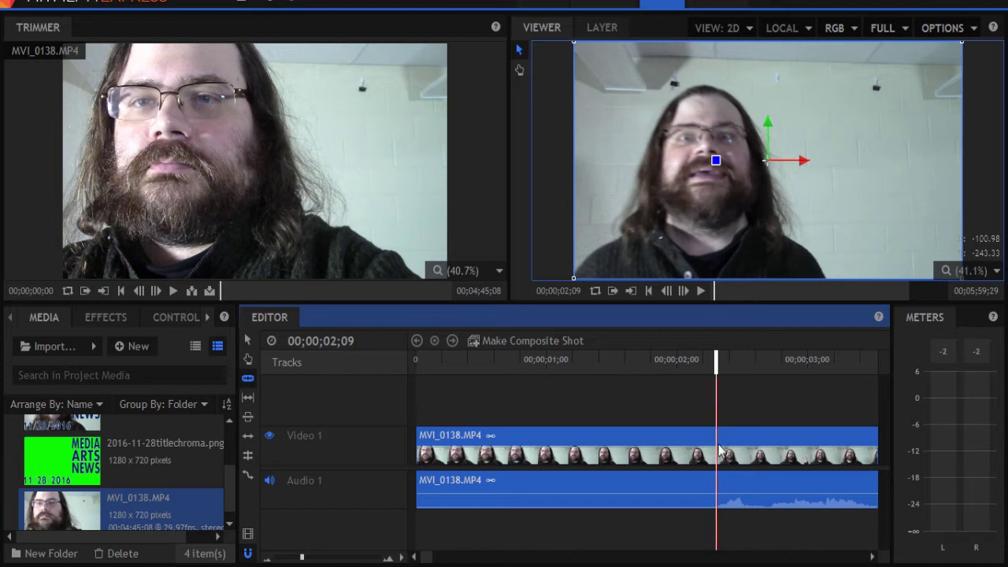
{"action": "left_click", "coordinate": [537, 450]}
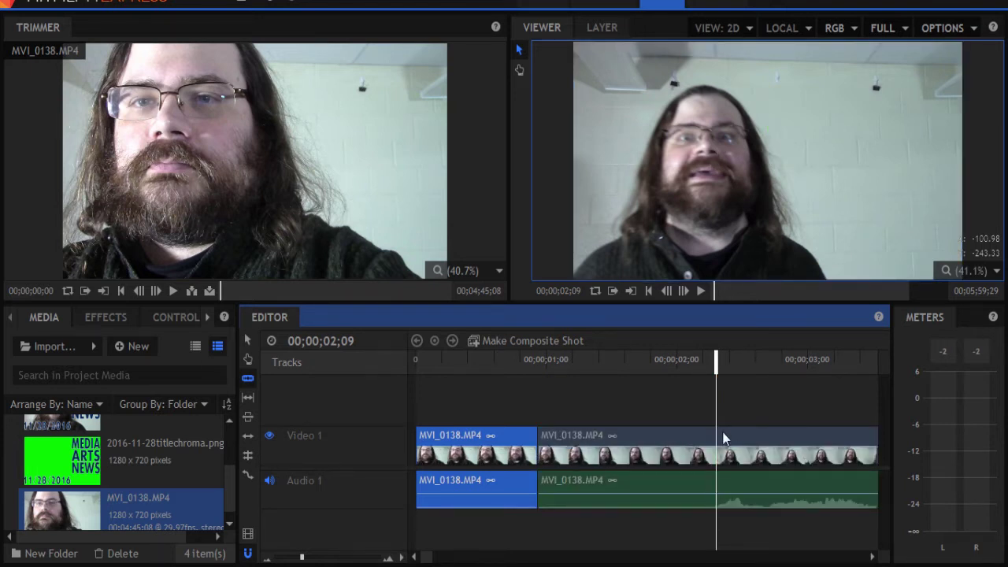
{"action": "key", "text": "ctrl+z"}
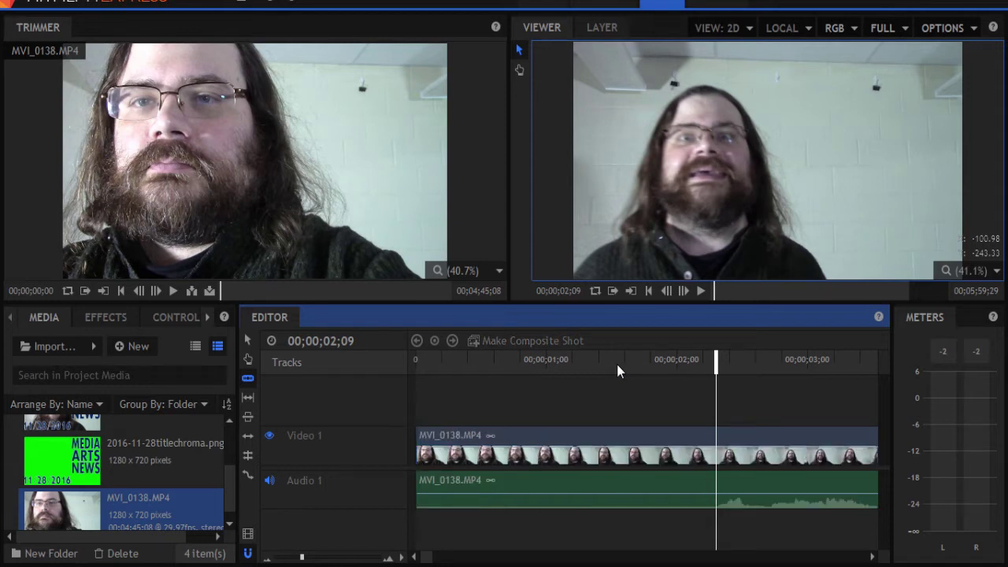
{"action": "left_click", "coordinate": [706, 454]}
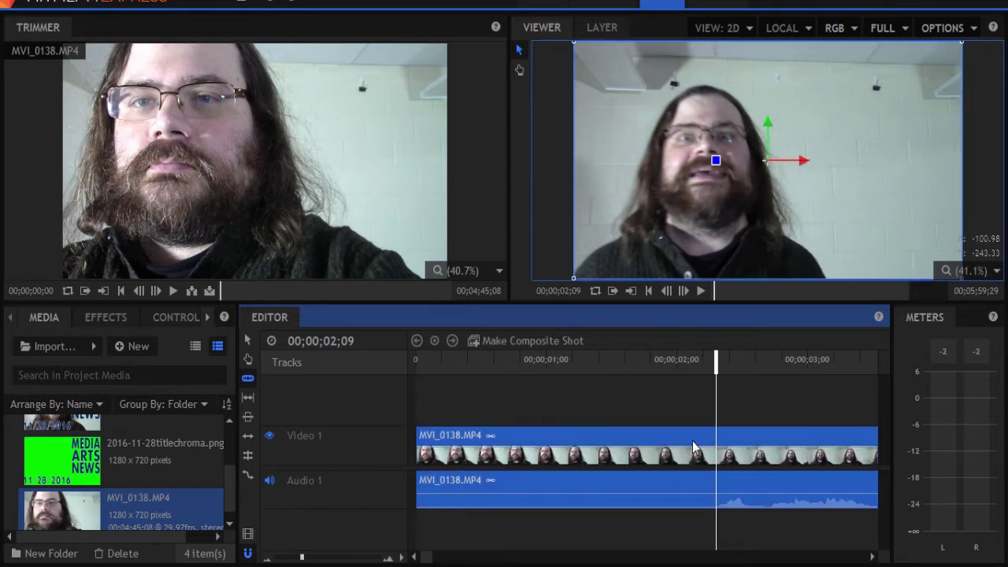
{"action": "right_click", "coordinate": [698, 446]}
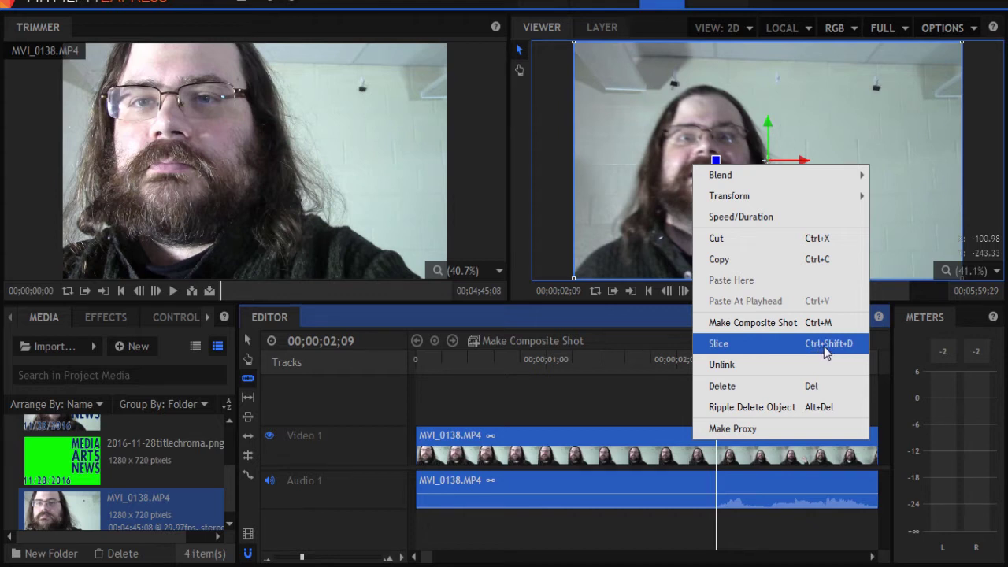
{"action": "left_click", "coordinate": [611, 391]}
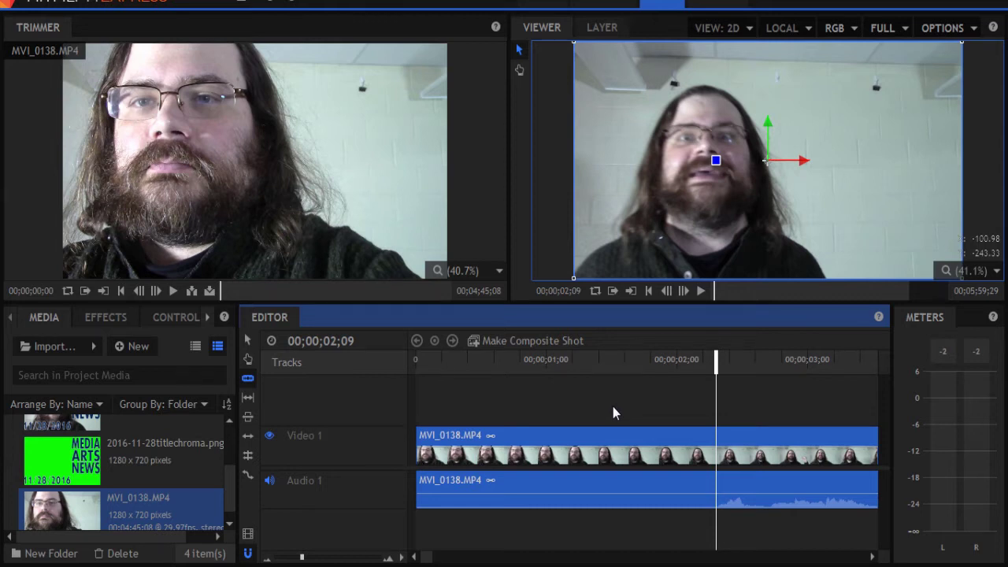
{"action": "key", "text": "ctrl+shift+d"}
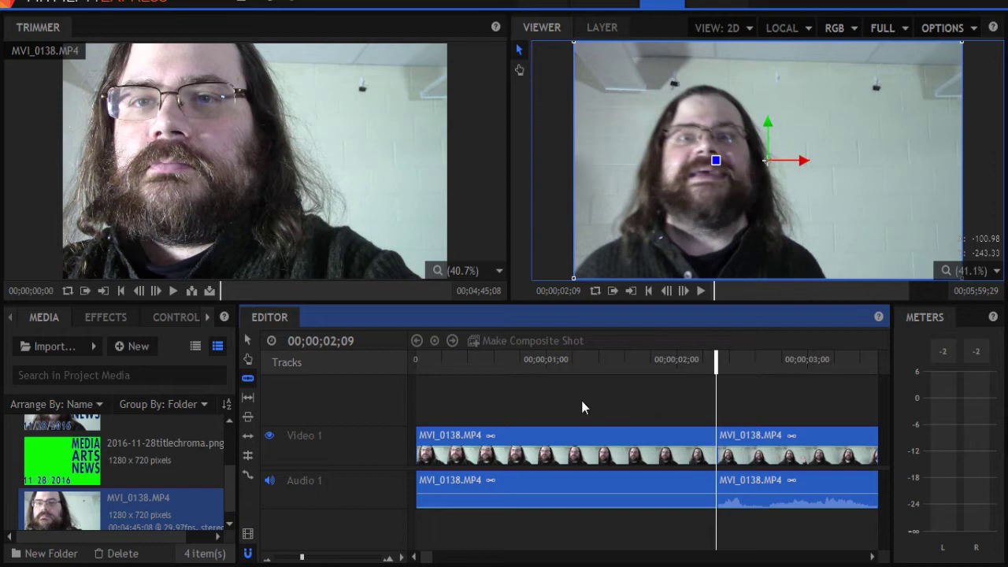
{"action": "left_click", "coordinate": [586, 437]}
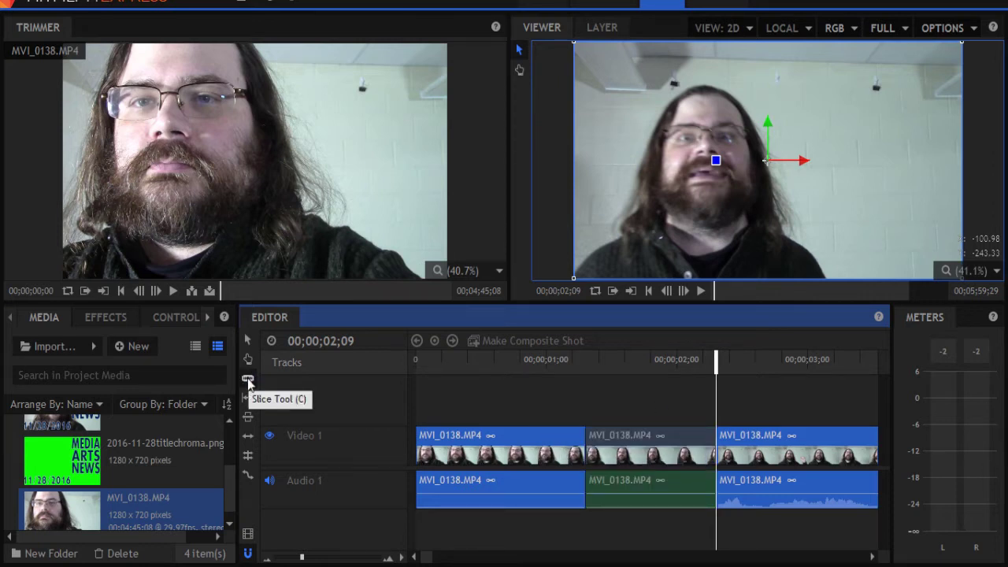
Delete every clip piece before 00;00;02;09 and move the remaining clip to 00;00;00;00.
{"action": "left_click", "coordinate": [494, 451]}
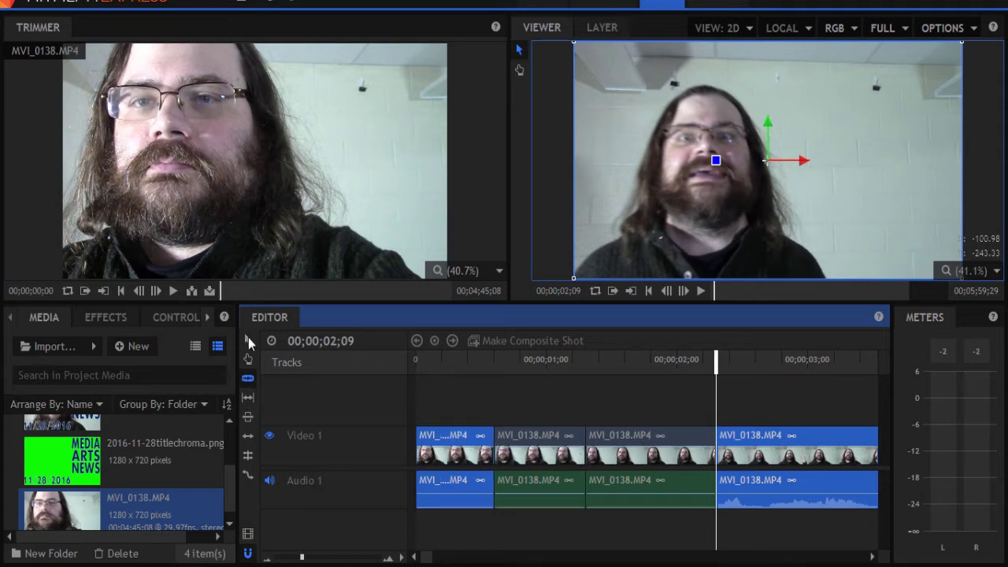
{"action": "left_click", "coordinate": [247, 338]}
{"action": "left_click", "coordinate": [463, 418]}
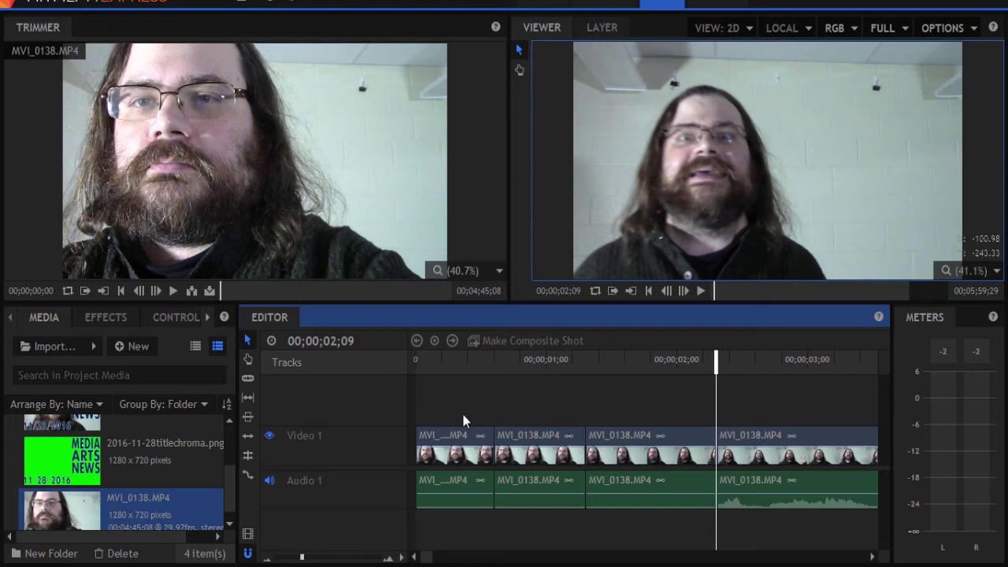
{"action": "left_click_drag", "start_coordinate": [454, 401], "coordinate": [663, 536]}
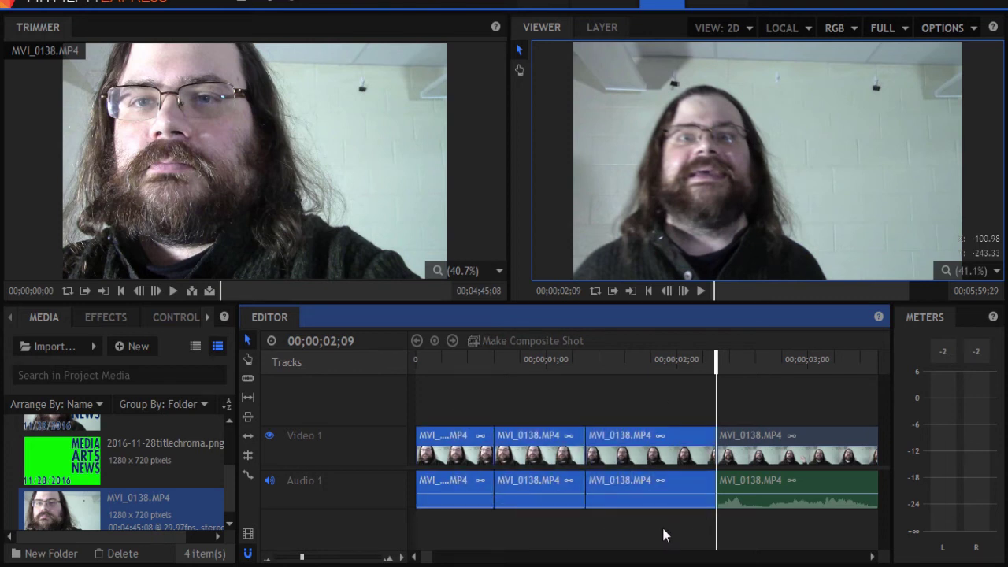
{"action": "key", "text": "Delete"}
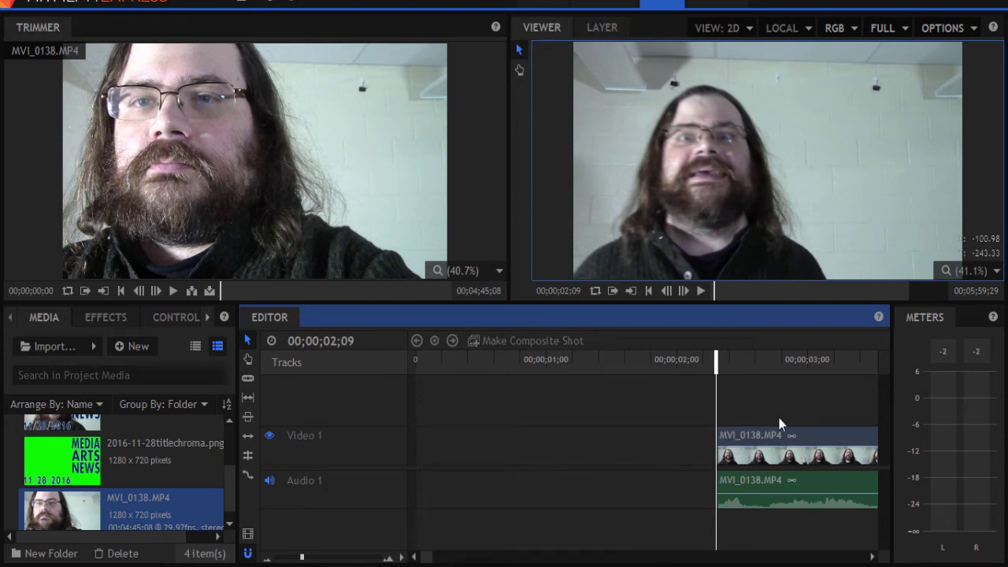
{"action": "left_click_drag", "start_coordinate": [782, 440], "coordinate": [428, 453]}
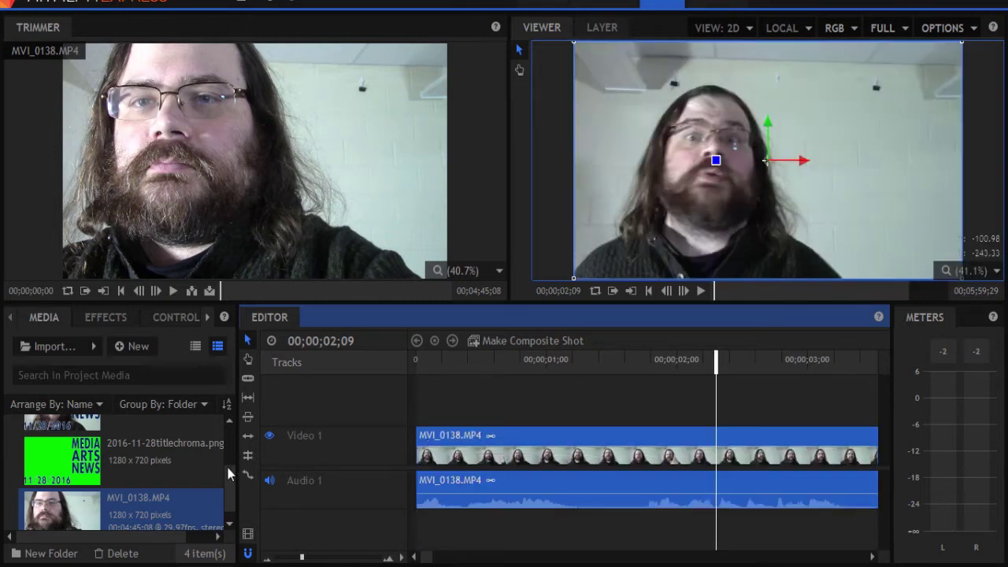
{"action": "scroll", "coordinate": [229, 474], "scroll_direction": "up", "scroll_amount": 2}
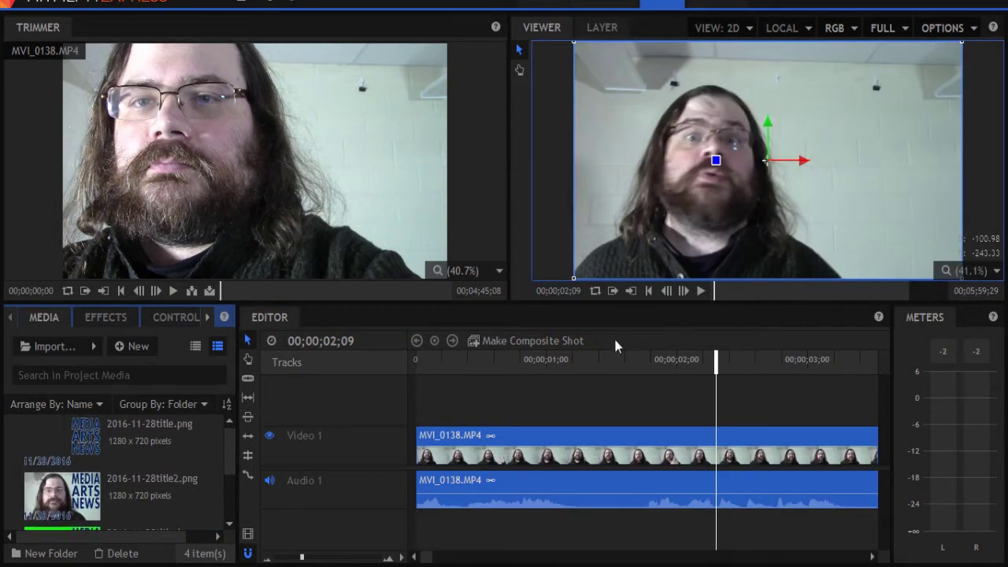
Place 2016-11-28title.png on a new Video 2 track and enlarge the video tracks.
{"action": "left_click_drag", "start_coordinate": [53, 439], "coordinate": [420, 398]}
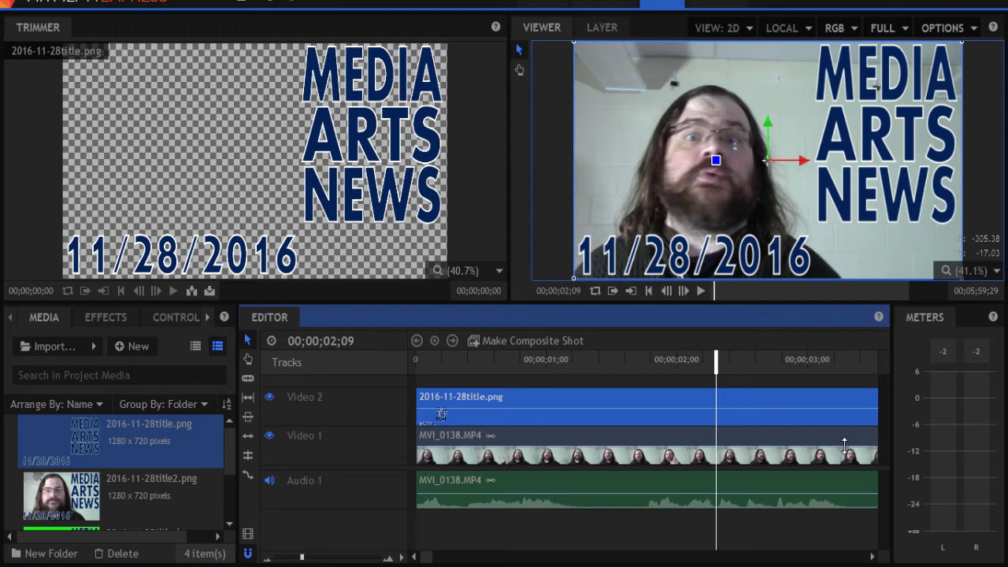
{"action": "left_click_drag", "start_coordinate": [885, 469], "coordinate": [887, 513]}
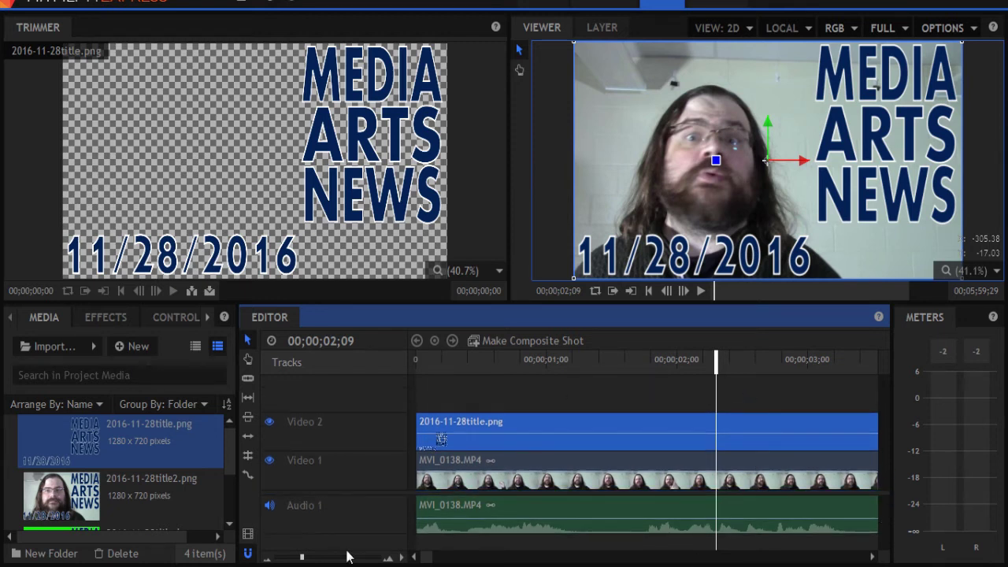
Extend the title clip to about six seconds, previewing frames at 00;00;04;18 and 00;00;08;18.
{"action": "left_click_drag", "start_coordinate": [296, 557], "coordinate": [287, 556]}
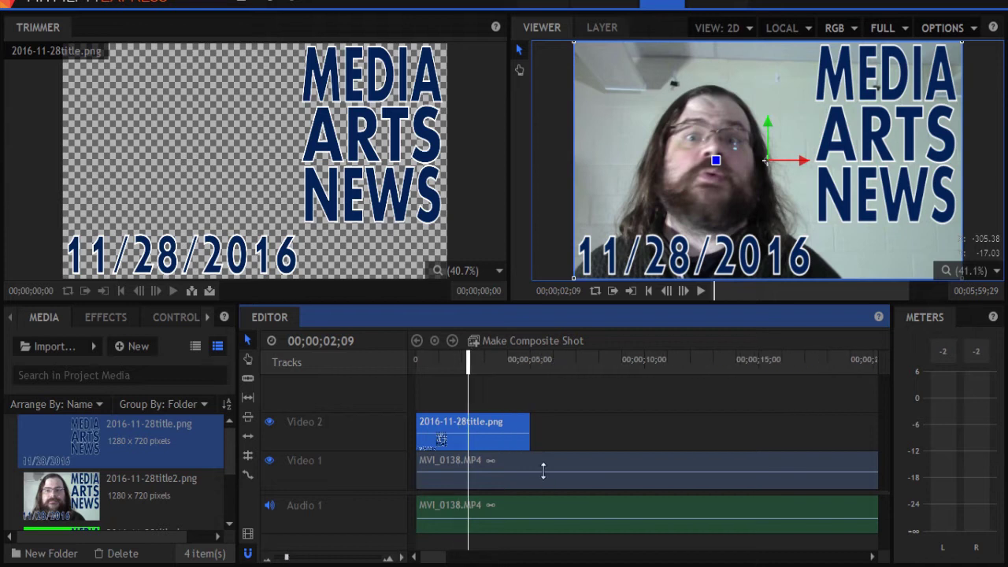
{"action": "left_click_drag", "start_coordinate": [531, 421], "coordinate": [551, 430]}
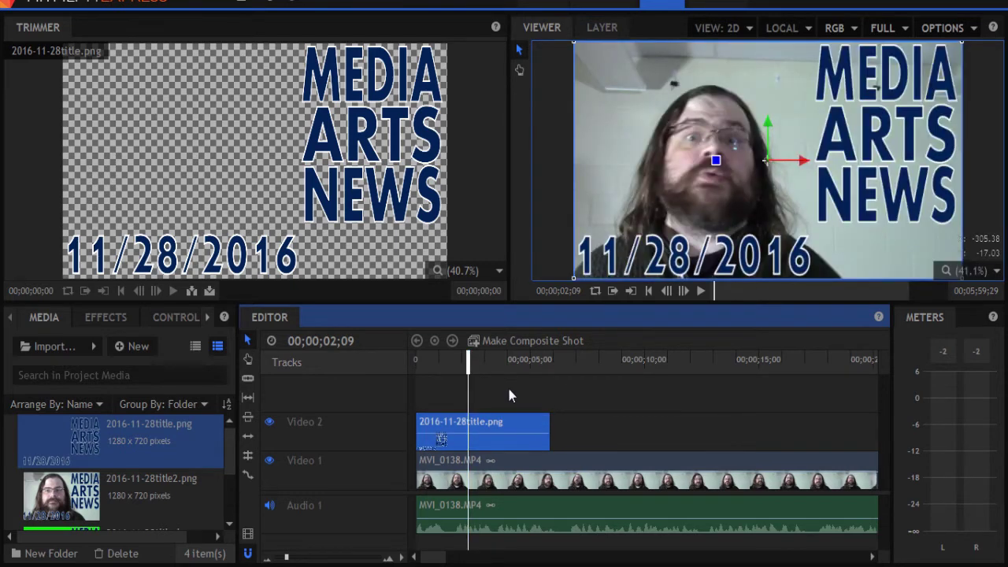
{"action": "left_click", "coordinate": [519, 359]}
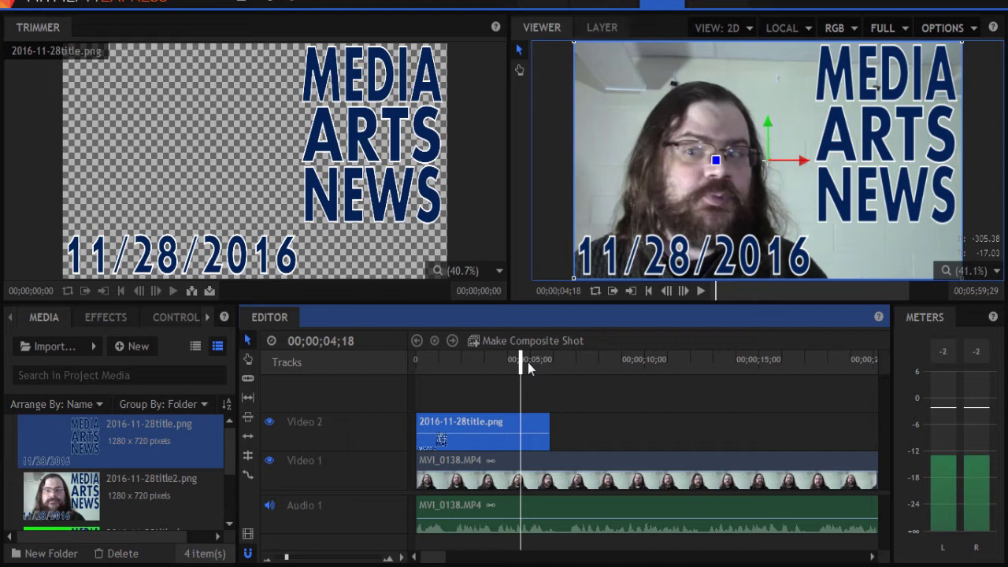
{"action": "left_click", "coordinate": [573, 360]}
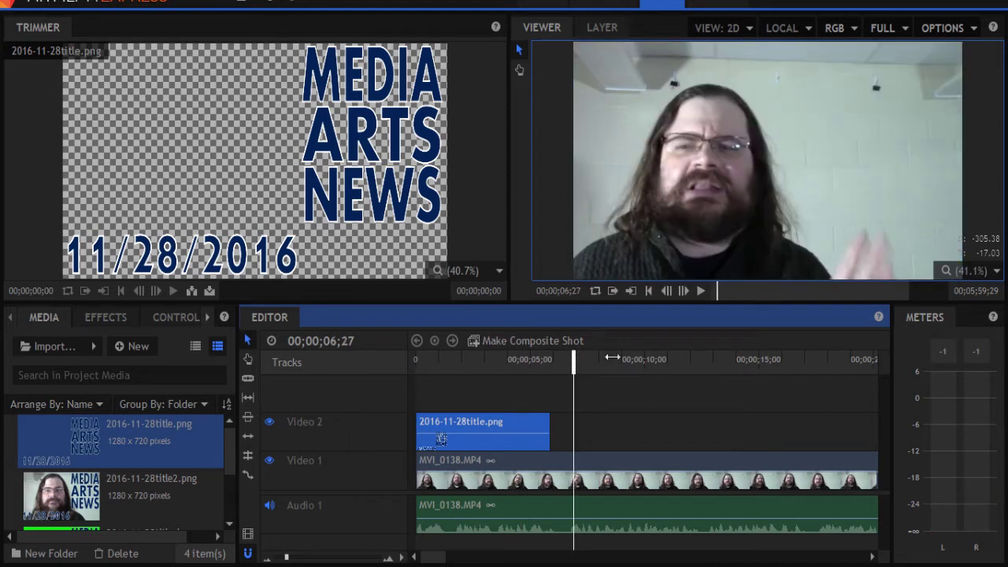
{"action": "left_click", "coordinate": [612, 360]}
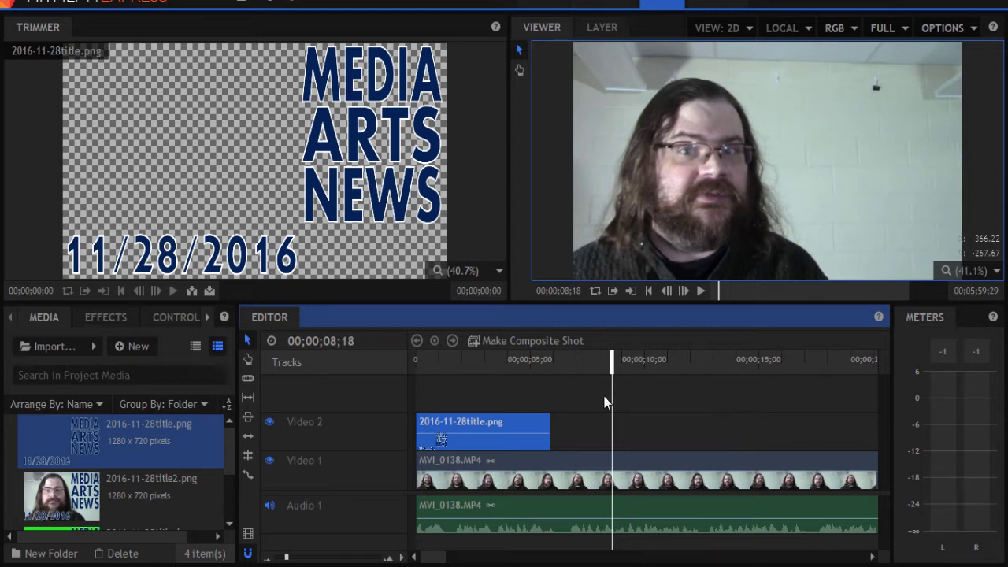
{"action": "left_click", "coordinate": [518, 391]}
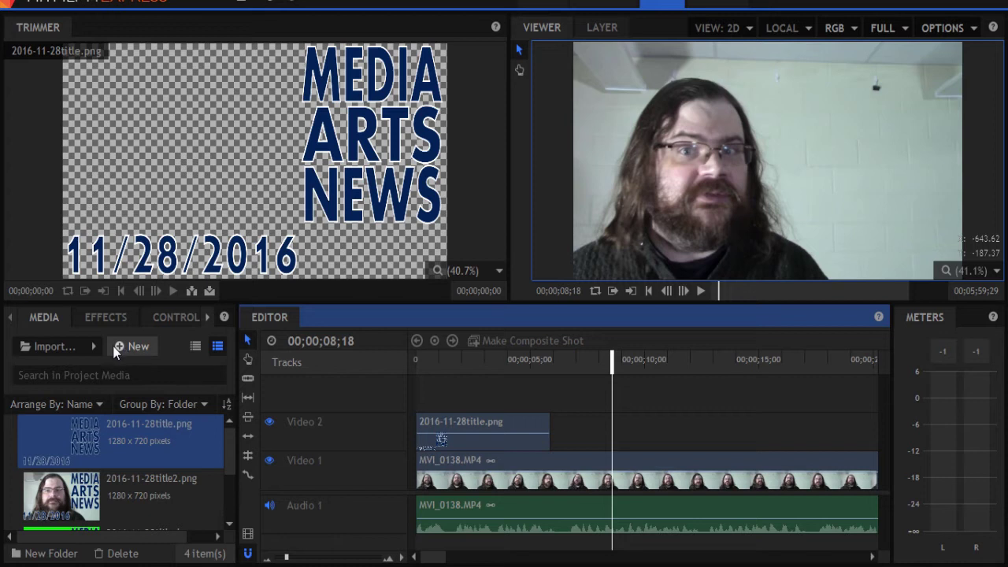
Create a 1280×720, 30-second composite shot named 'title' and open its empty timeline.
{"action": "left_click", "coordinate": [135, 348]}
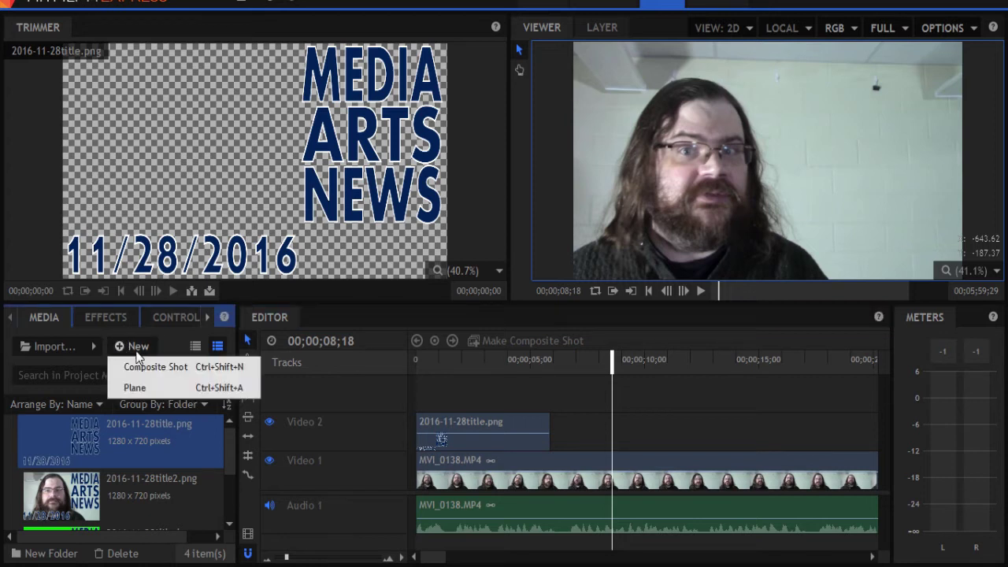
{"action": "left_click", "coordinate": [142, 367]}
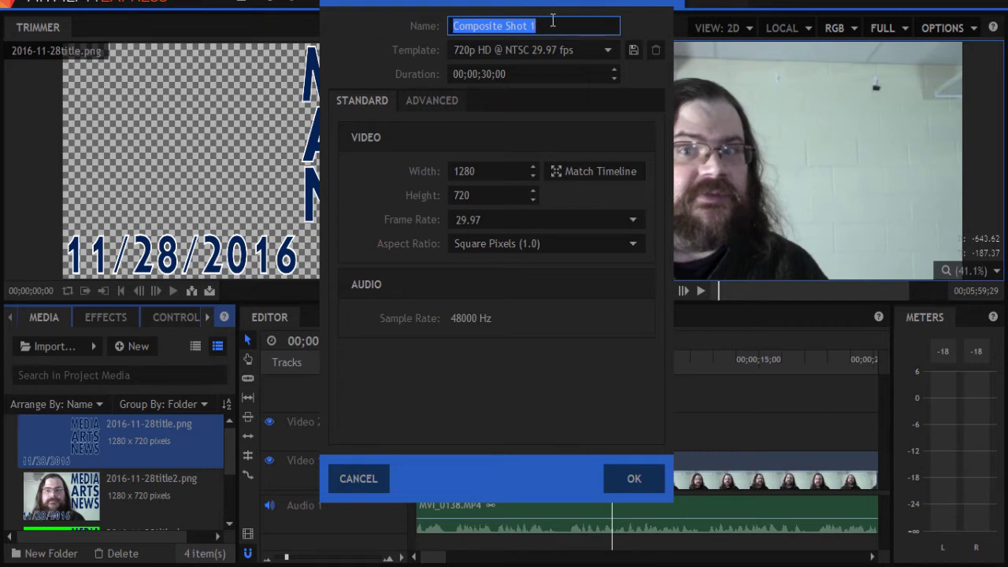
{"action": "type", "text": "title"}
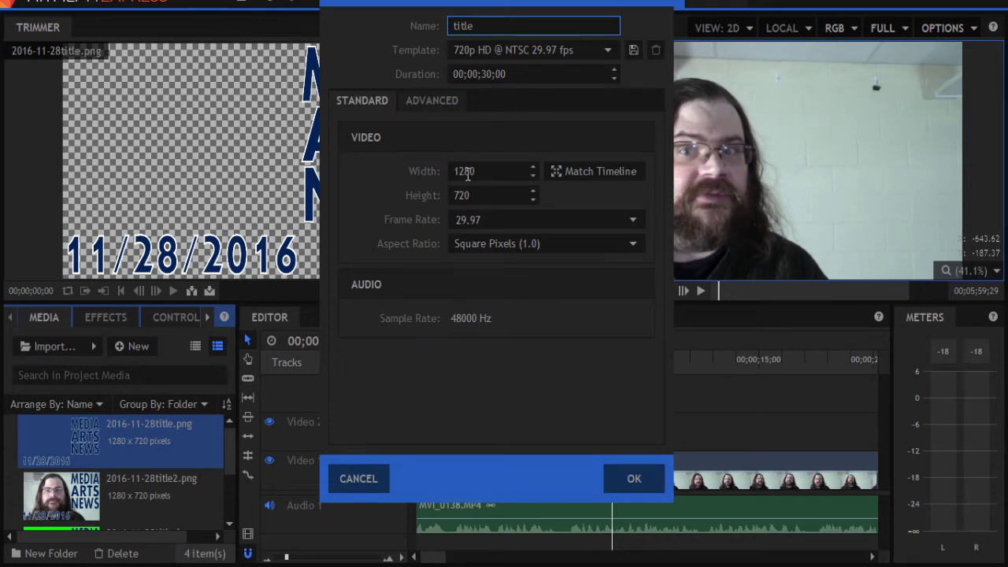
{"action": "left_click", "coordinate": [633, 479]}
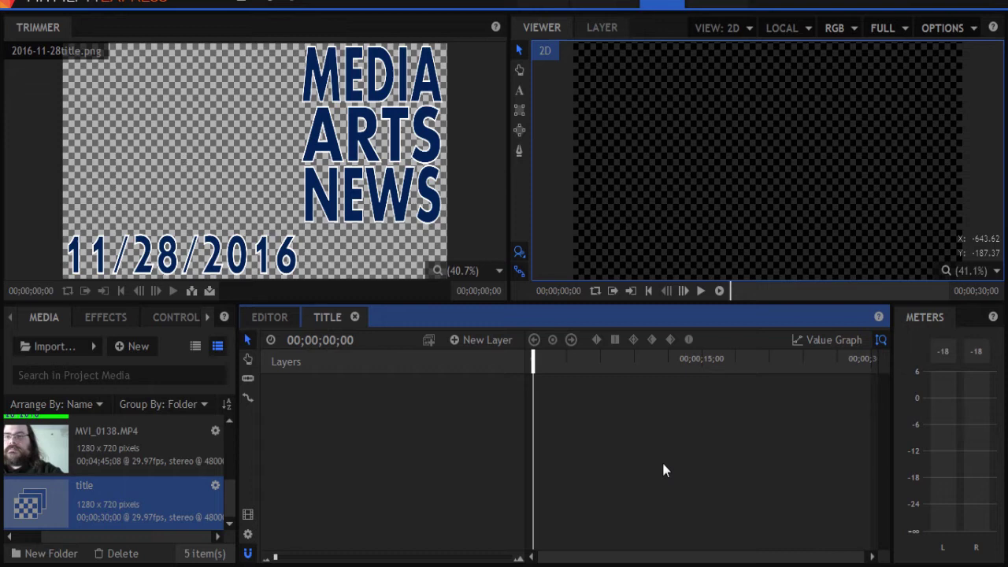
{"action": "left_click", "coordinate": [260, 318]}
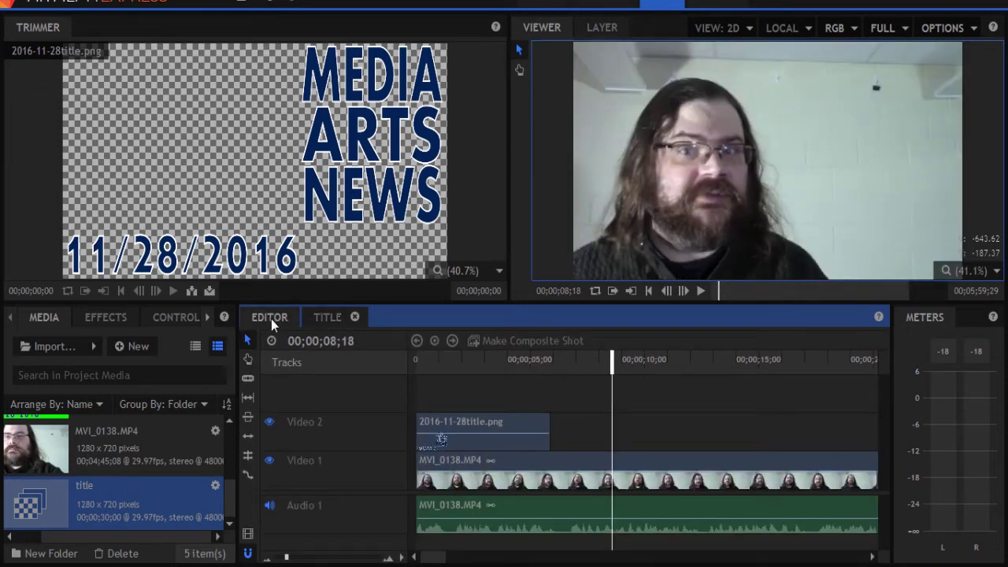
{"action": "left_click", "coordinate": [329, 317]}
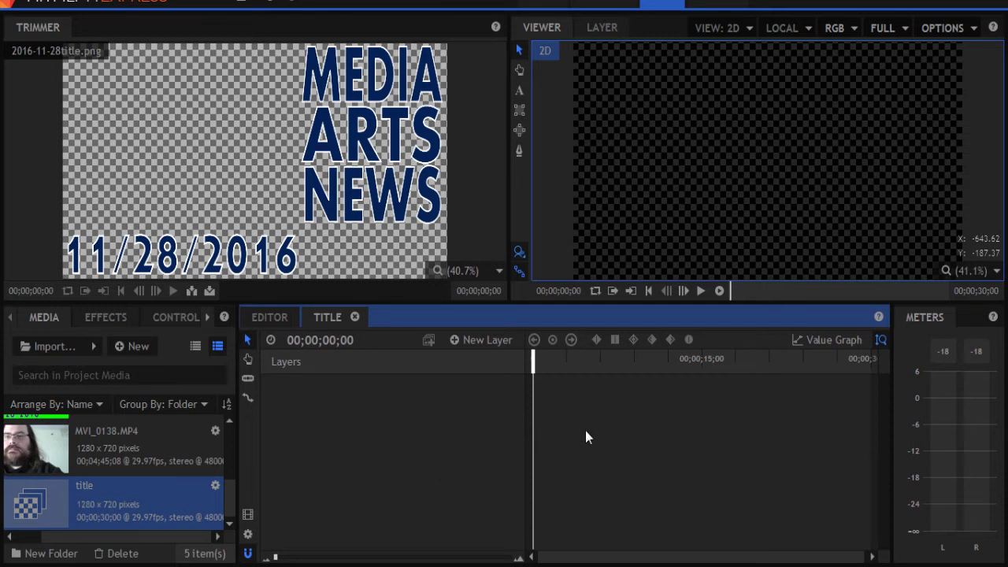
Add a 400×400 text layer, New Text, to the title composite shot's Layers.
{"action": "right_click", "coordinate": [575, 402]}
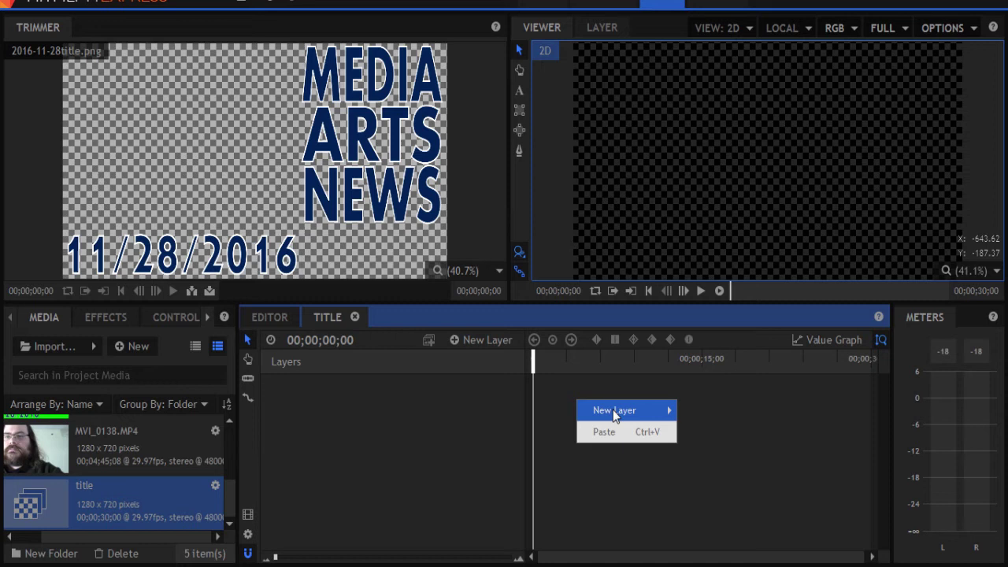
{"action": "mouse_move", "coordinate": [617, 411]}
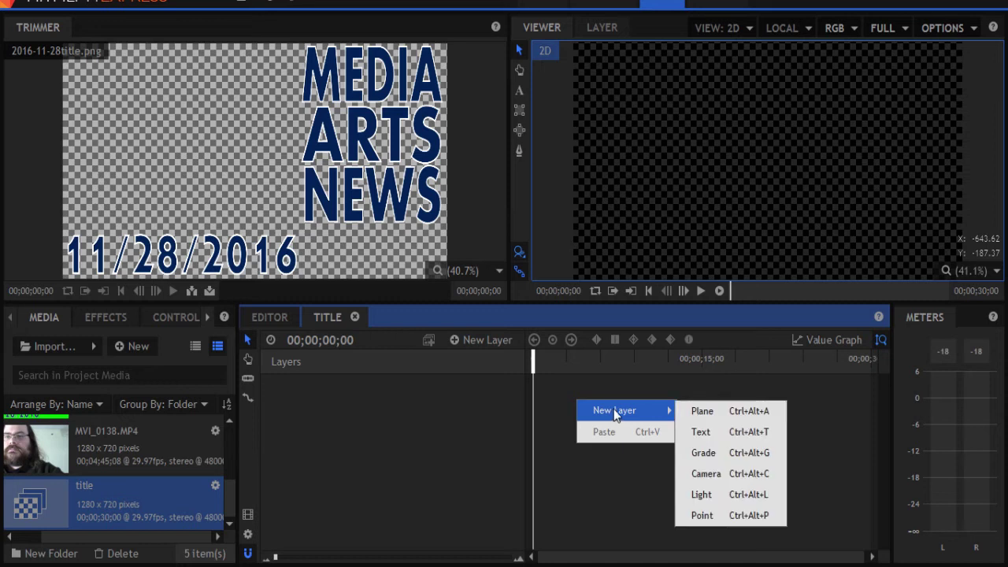
{"action": "left_click", "coordinate": [720, 435]}
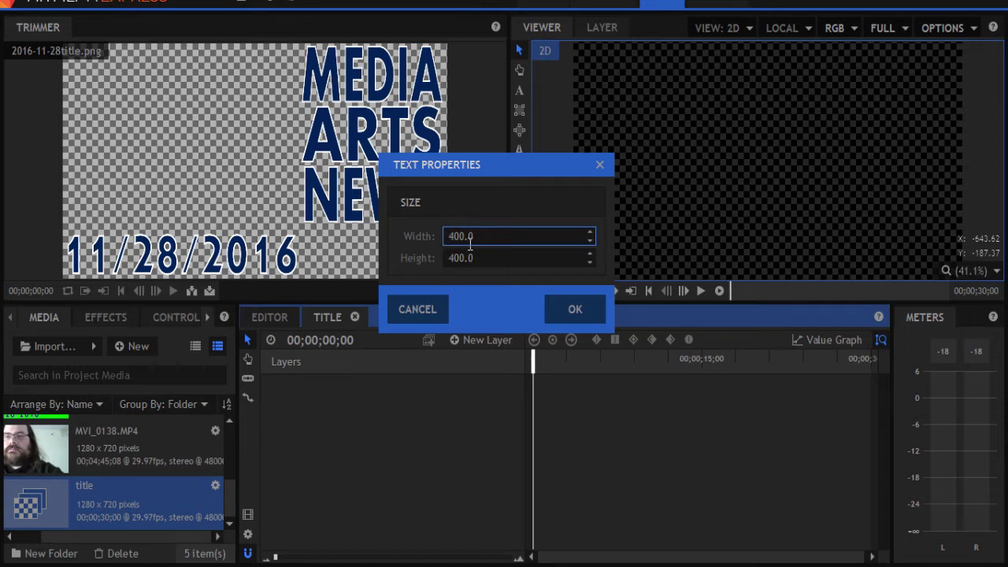
{"action": "left_click", "coordinate": [576, 310]}
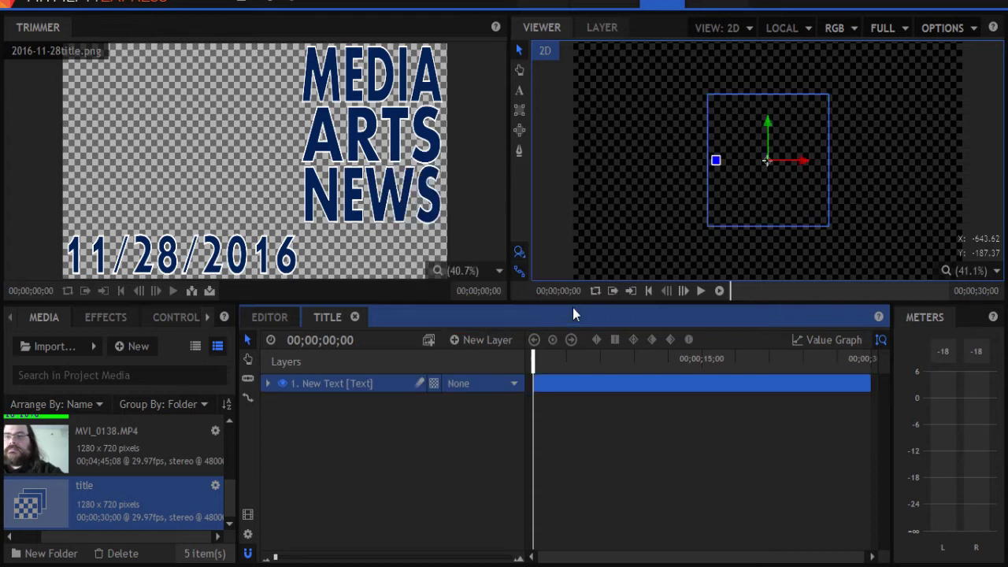
Type 'vyu ivyuivghyi vghi' into the text box and select it with the TEXT panel showing.
{"action": "double_click", "coordinate": [740, 121]}
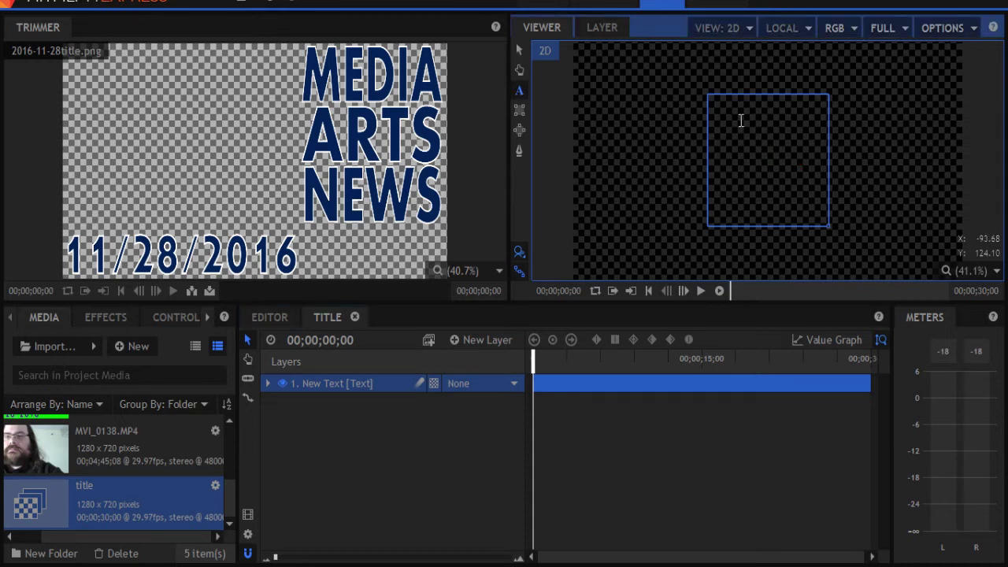
{"action": "type", "text": "vyu ivyuivghyi vghi"}
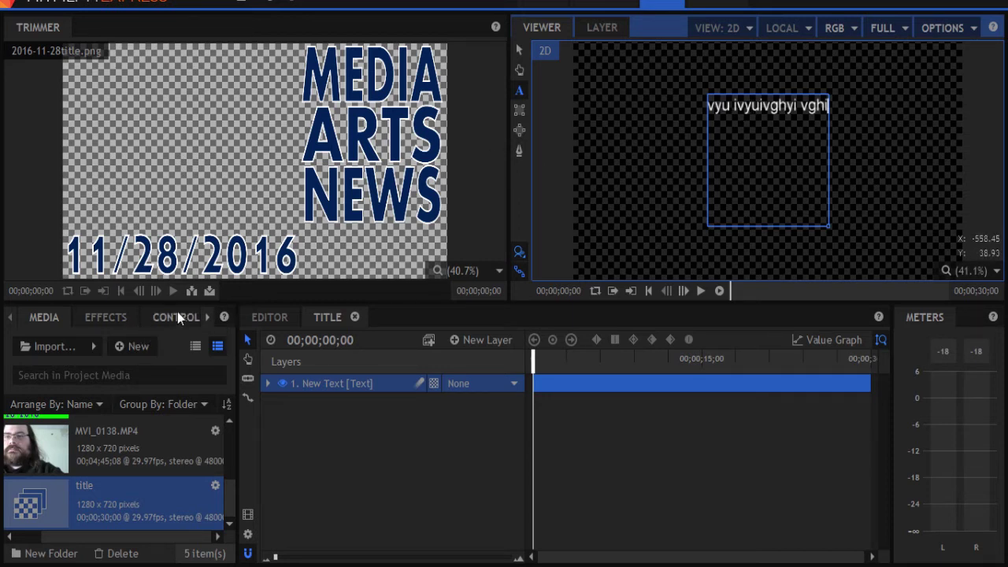
{"action": "left_click", "coordinate": [207, 317]}
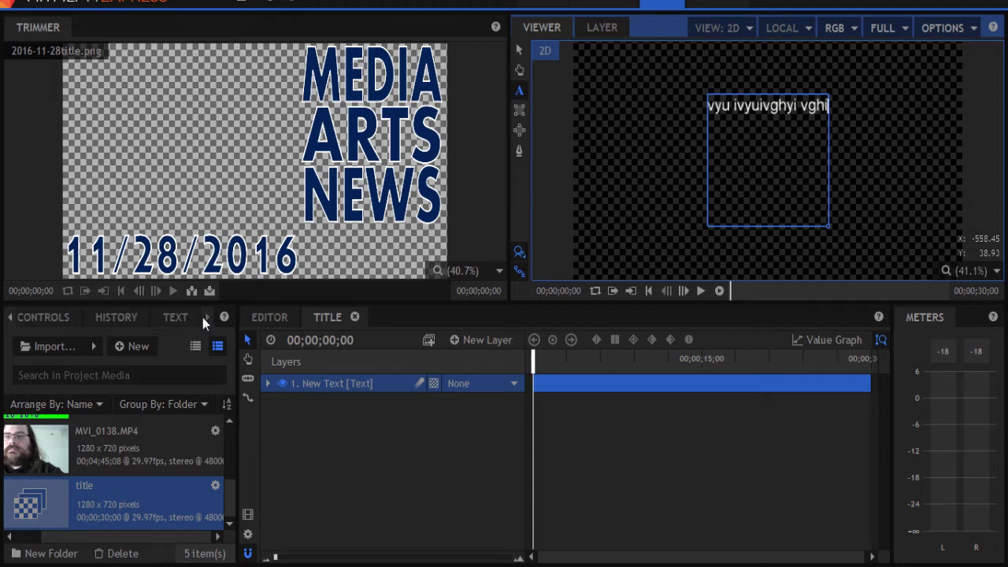
{"action": "left_click", "coordinate": [178, 320]}
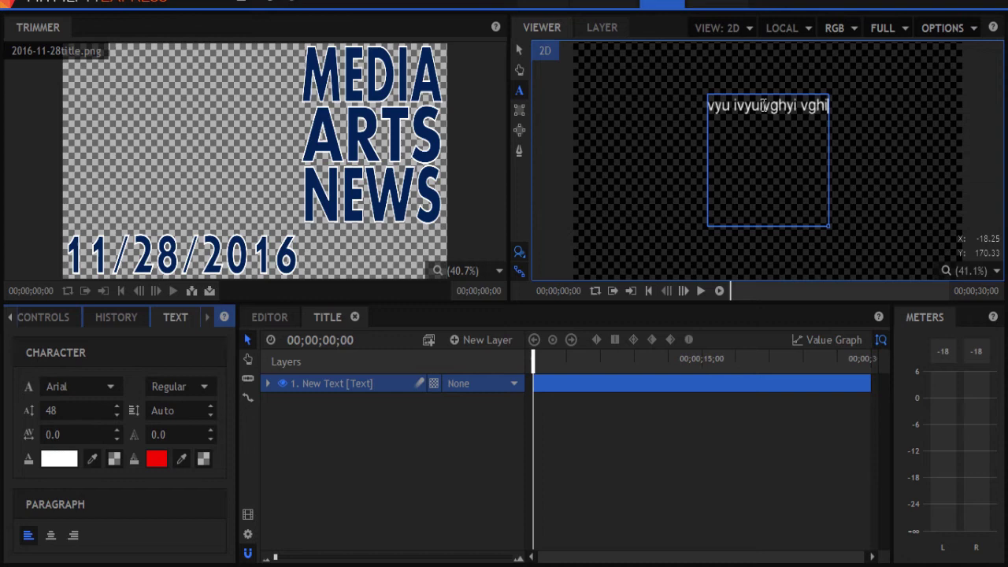
{"action": "left_click_drag", "start_coordinate": [707, 104], "coordinate": [830, 108]}
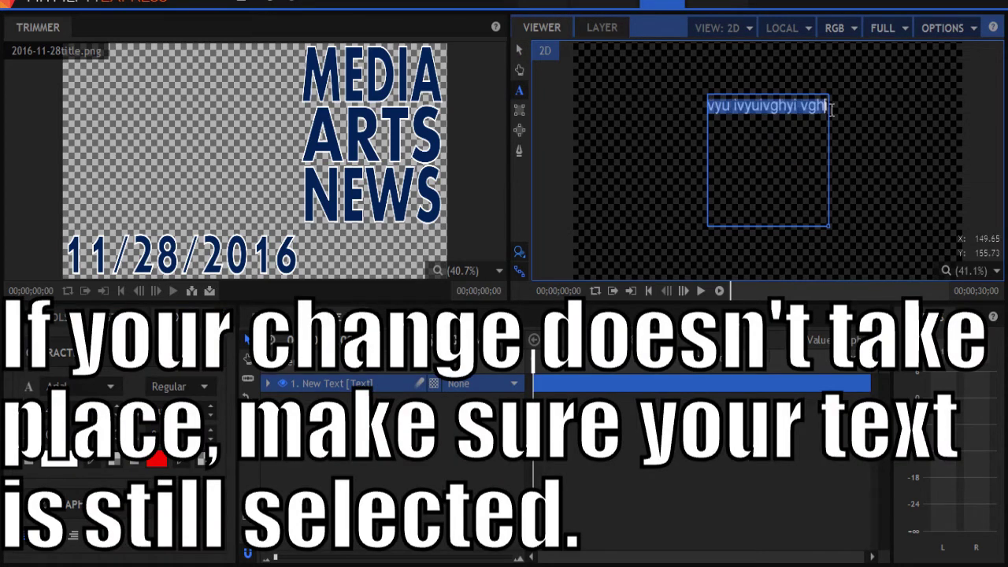
{"action": "key", "text": "Escape"}
Browse fonts, trying Berlin Sans FB and Century Gothic, and settle on Jokerman.
{"action": "left_click", "coordinate": [117, 384]}
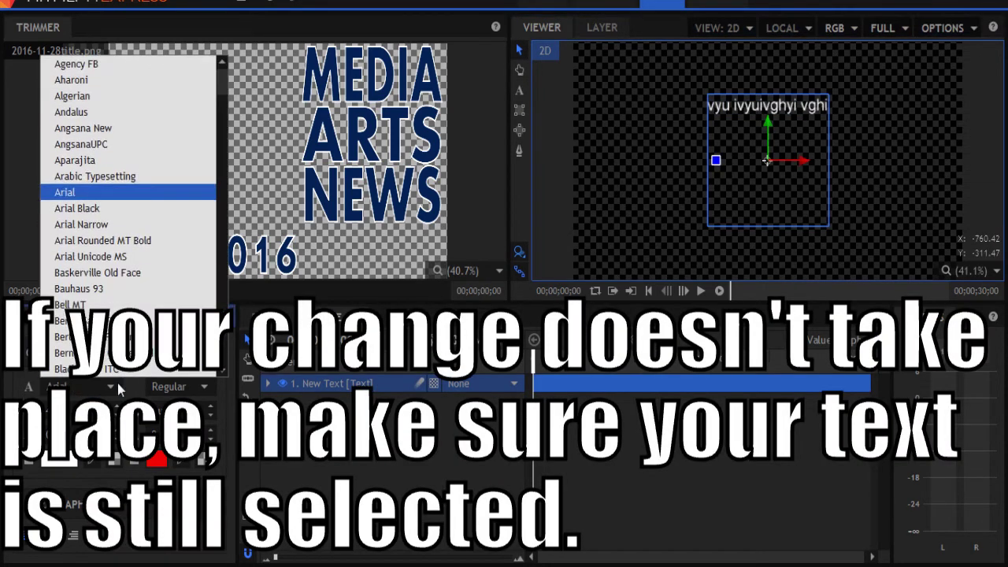
{"action": "left_click", "coordinate": [101, 309]}
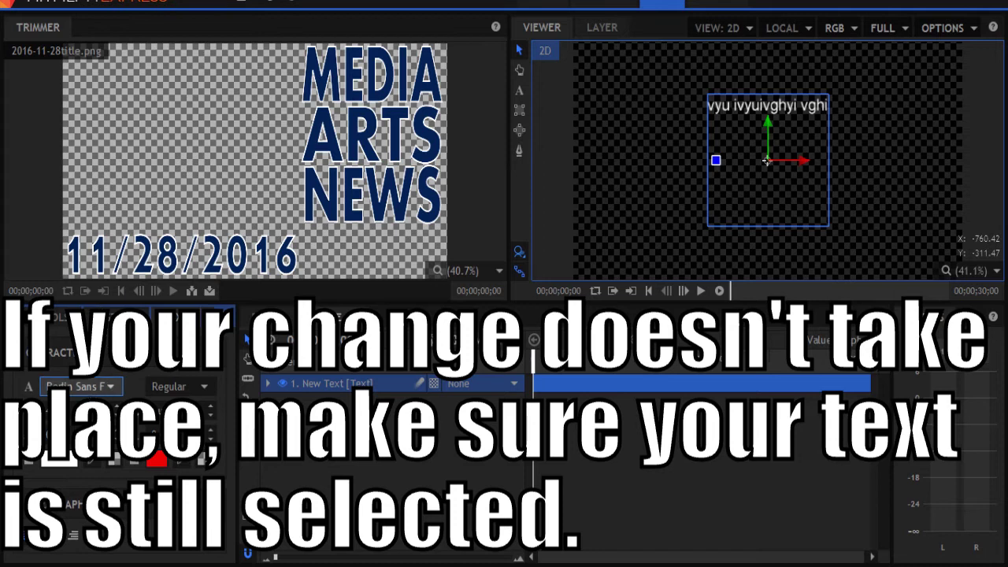
{"action": "left_click", "coordinate": [93, 388]}
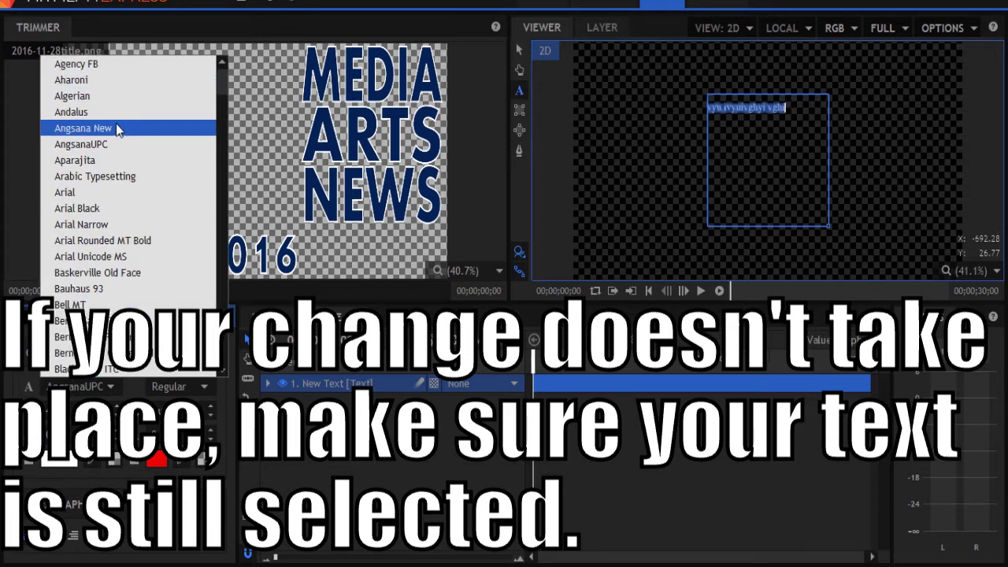
{"action": "scroll", "coordinate": [137, 221], "scroll_direction": "down", "scroll_amount": 8}
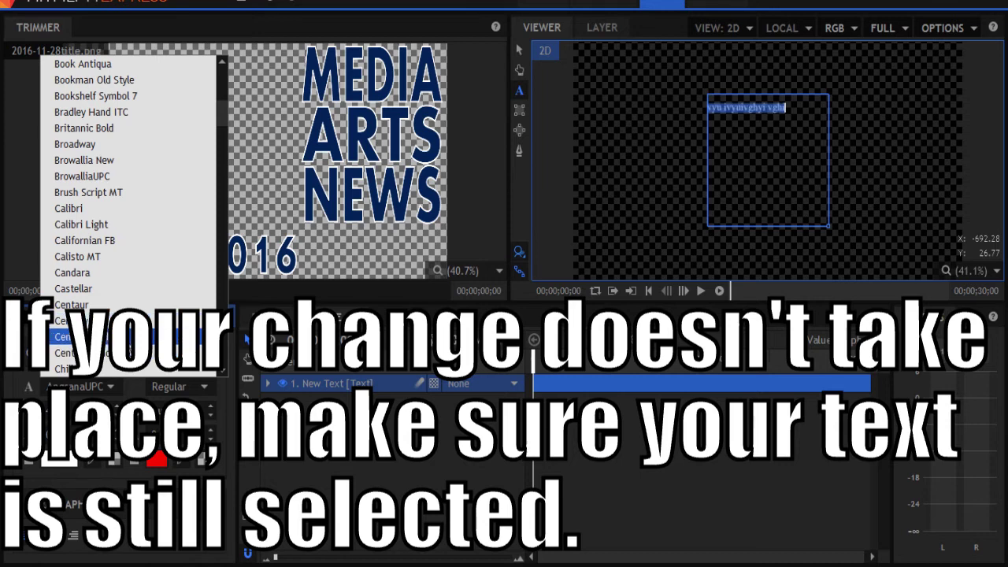
{"action": "left_click", "coordinate": [71, 336]}
{"action": "left_click", "coordinate": [79, 386]}
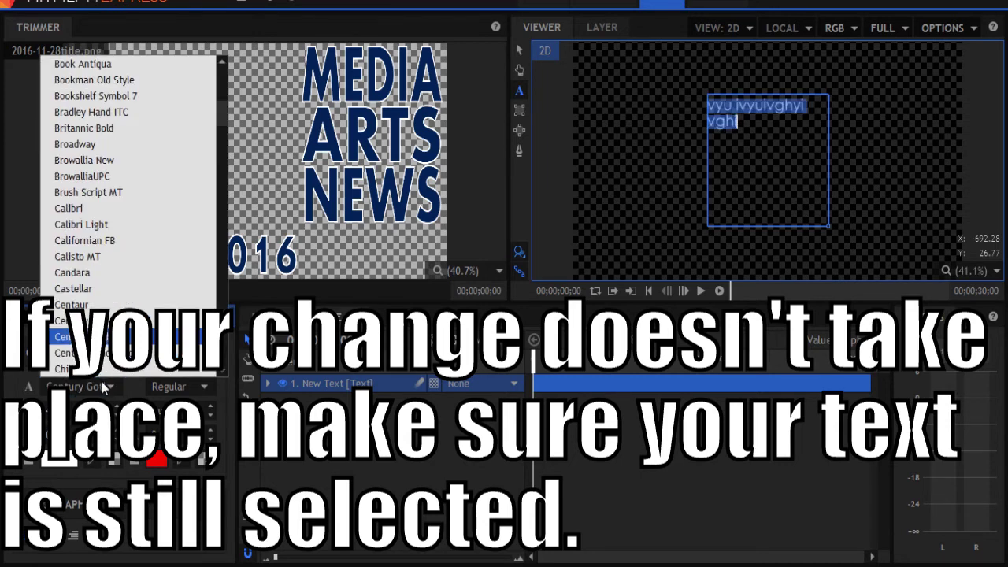
{"action": "scroll", "coordinate": [146, 298], "scroll_direction": "down", "scroll_amount": 6}
{"action": "scroll", "coordinate": [147, 298], "scroll_direction": "down", "scroll_amount": 7}
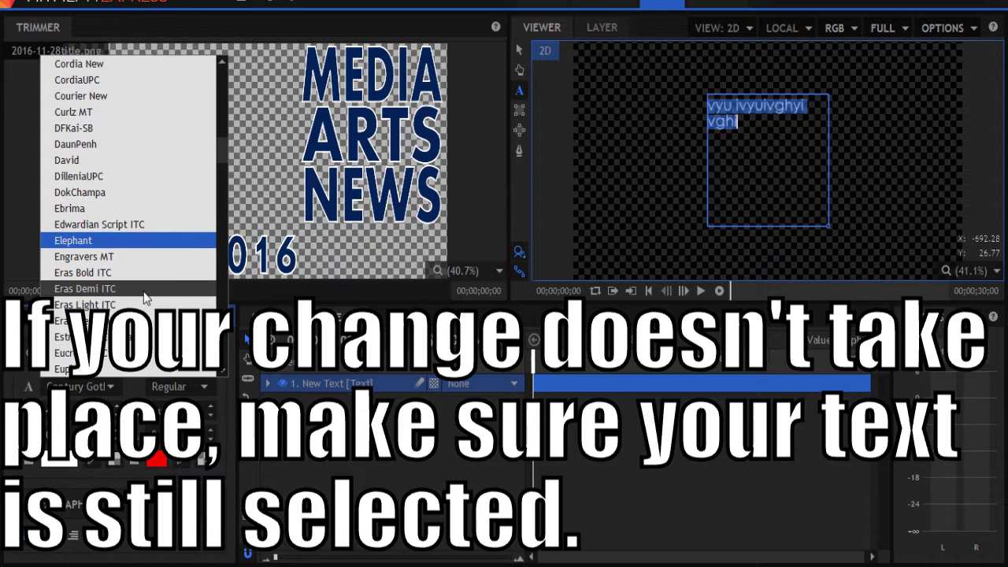
{"action": "scroll", "coordinate": [142, 321], "scroll_direction": "down", "scroll_amount": 15}
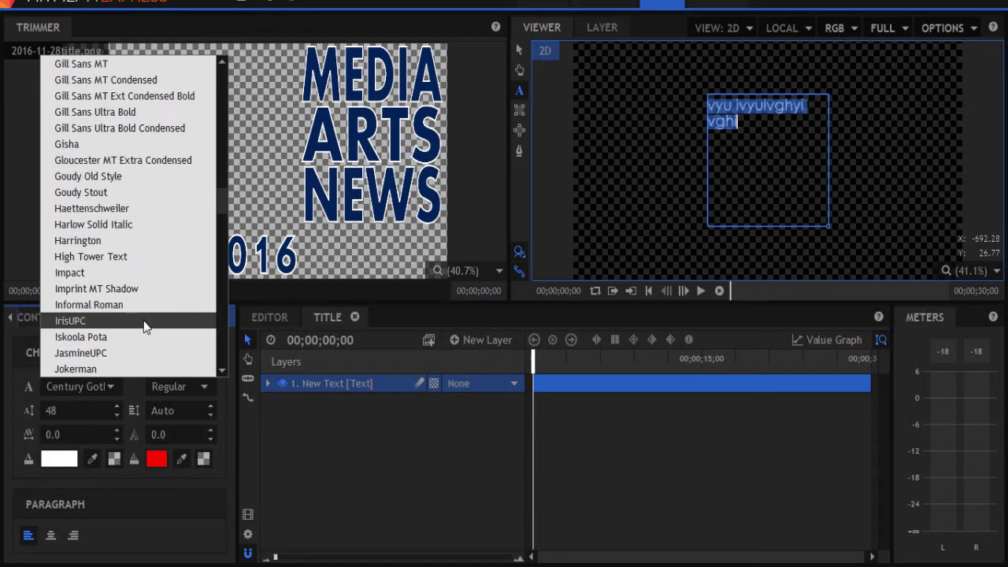
{"action": "scroll", "coordinate": [145, 326], "scroll_direction": "down", "scroll_amount": 2}
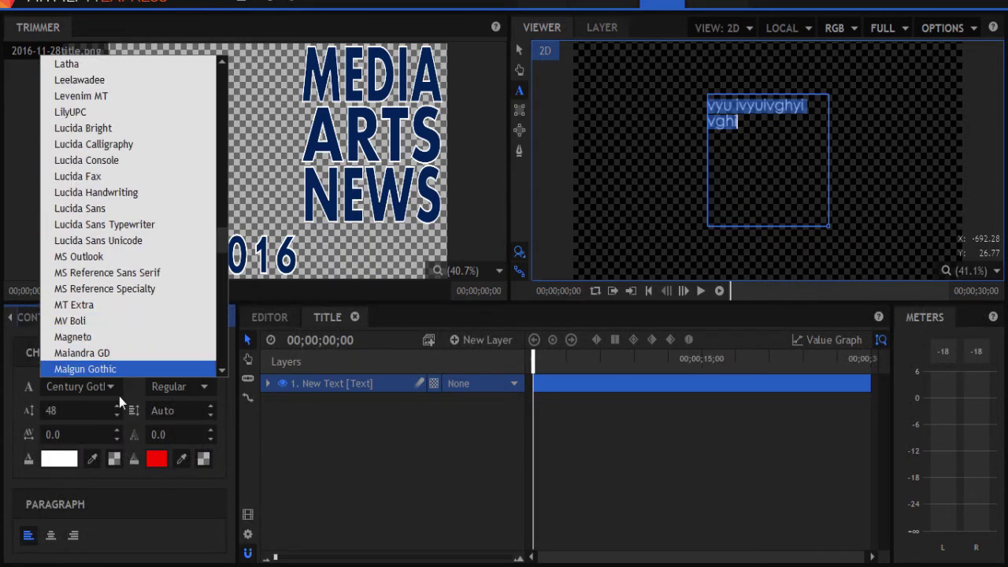
{"action": "scroll", "coordinate": [130, 274], "scroll_direction": "up", "scroll_amount": 1}
{"action": "scroll", "coordinate": [130, 274], "scroll_direction": "up", "scroll_amount": 4}
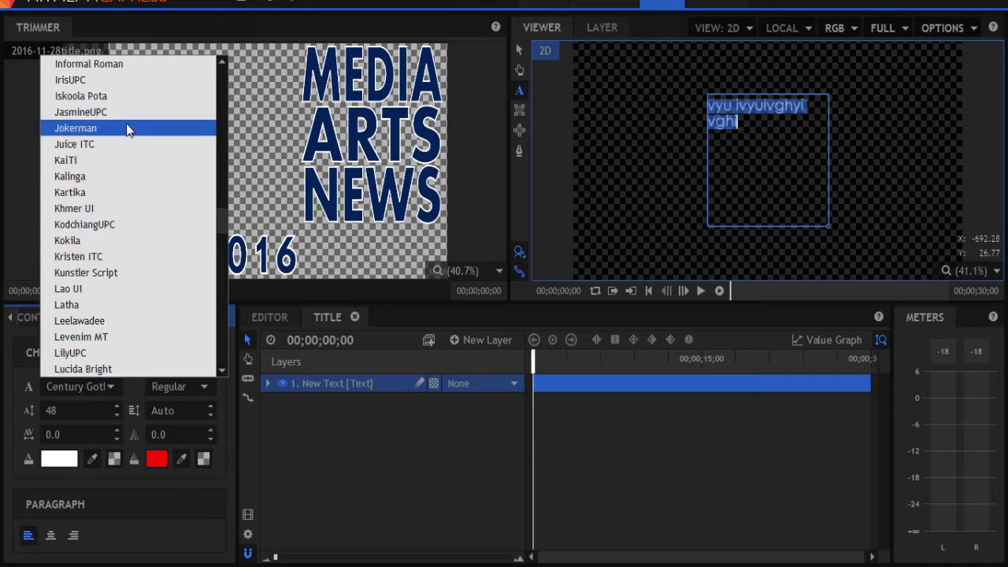
{"action": "left_click", "coordinate": [150, 129]}
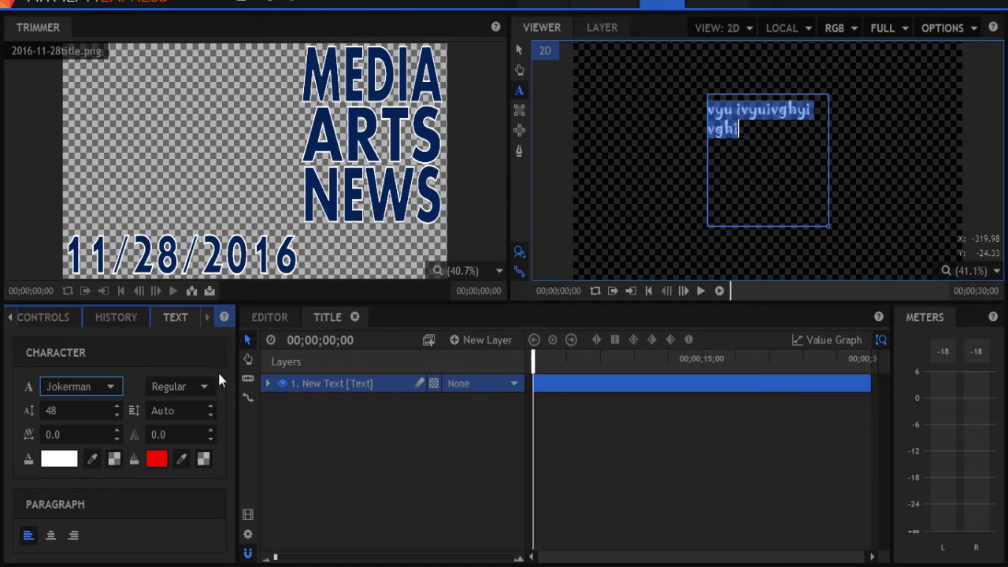
Enlarge the text to size 72 and fill it with the navy sampled from the NEWS lettering.
{"action": "left_click", "coordinate": [118, 407]}
{"action": "left_click", "coordinate": [117, 407]}
{"action": "left_click", "coordinate": [117, 407]}
{"action": "left_click", "coordinate": [117, 407]}
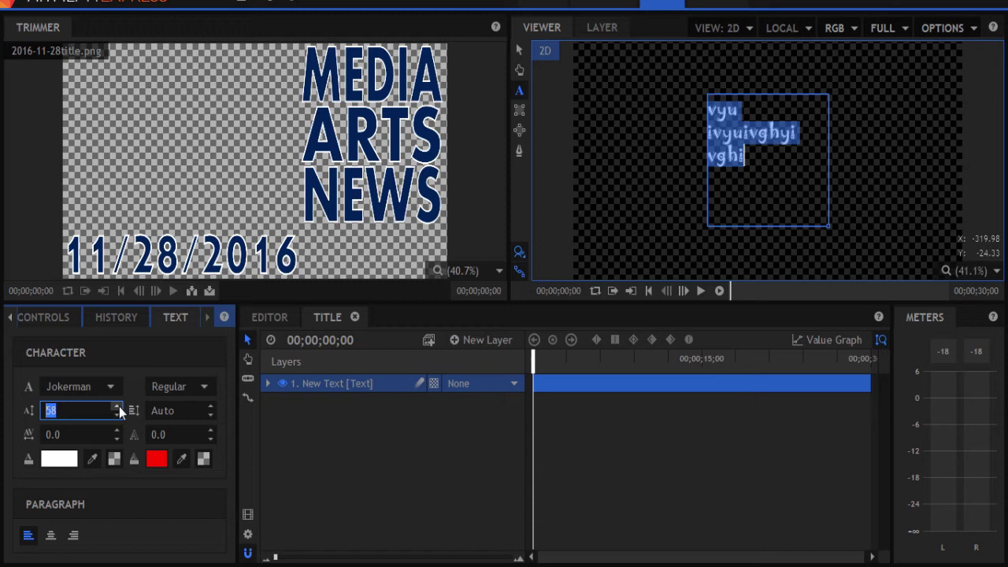
{"action": "left_click", "coordinate": [117, 407]}
{"action": "left_click", "coordinate": [118, 407]}
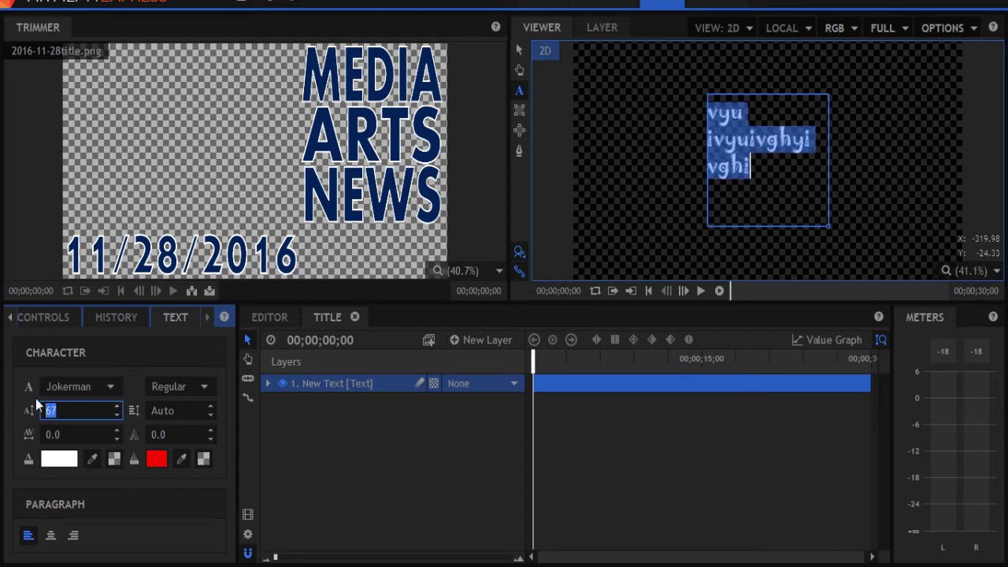
{"action": "key", "text": "Return"}
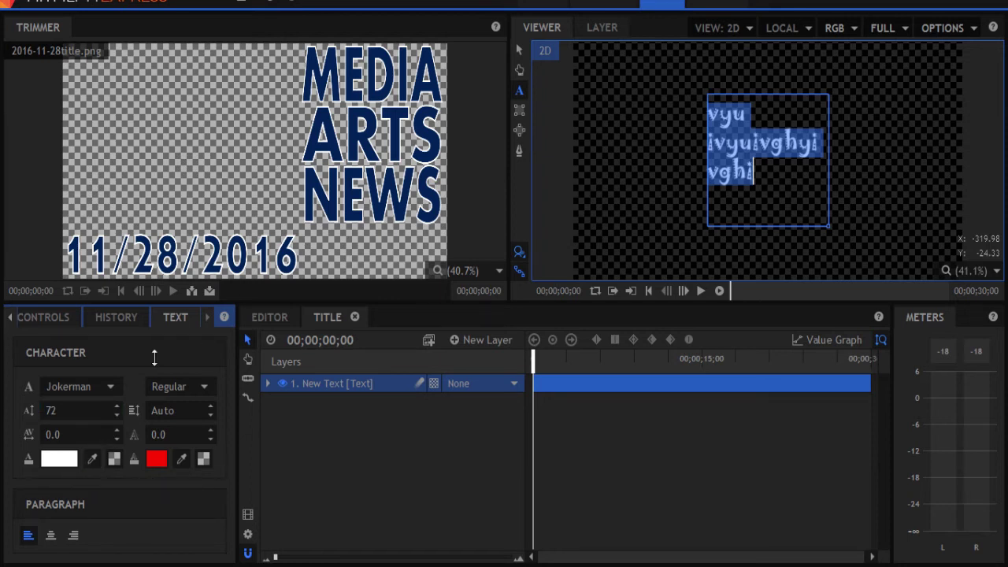
{"action": "left_click", "coordinate": [324, 219]}
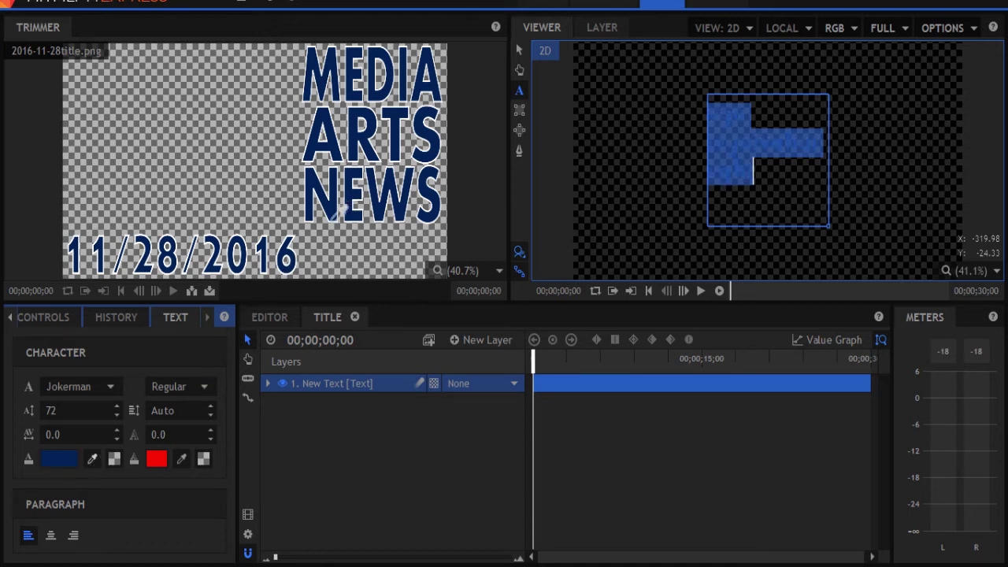
{"action": "left_click", "coordinate": [393, 476]}
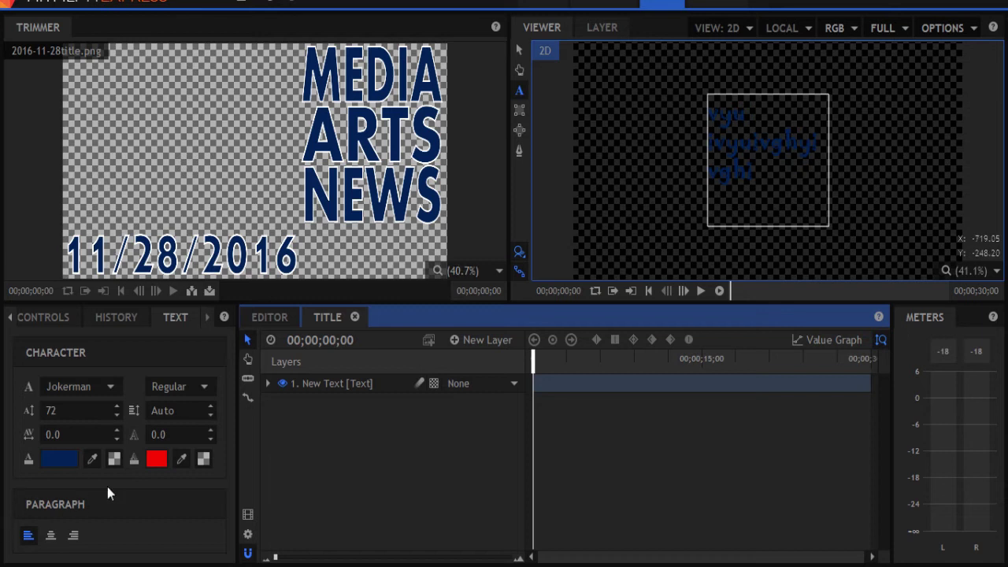
Set the text stroke colour to white and its width to 3.0, after trying 5.
{"action": "left_click", "coordinate": [157, 460]}
{"action": "left_click", "coordinate": [473, 236]}
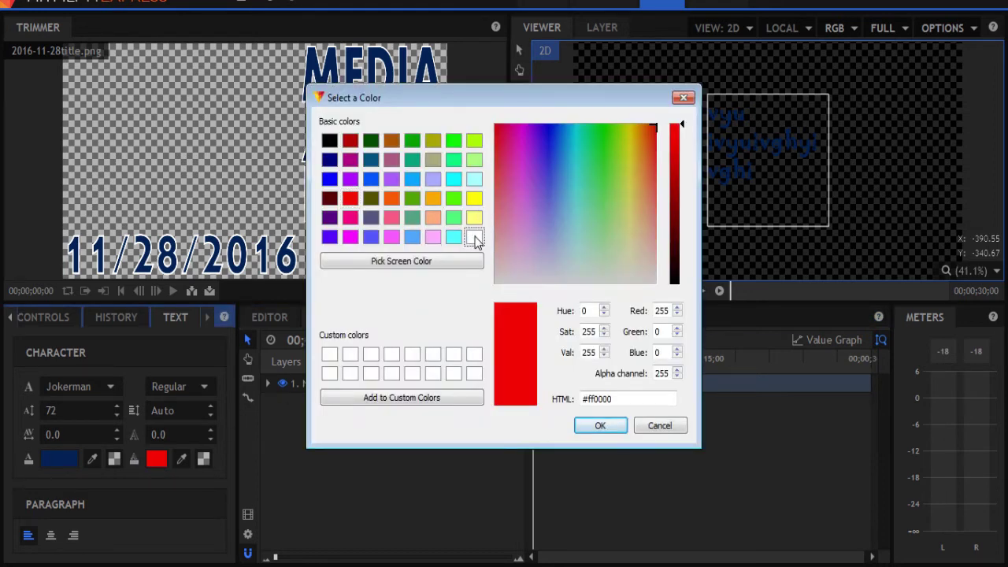
{"action": "left_click", "coordinate": [598, 426]}
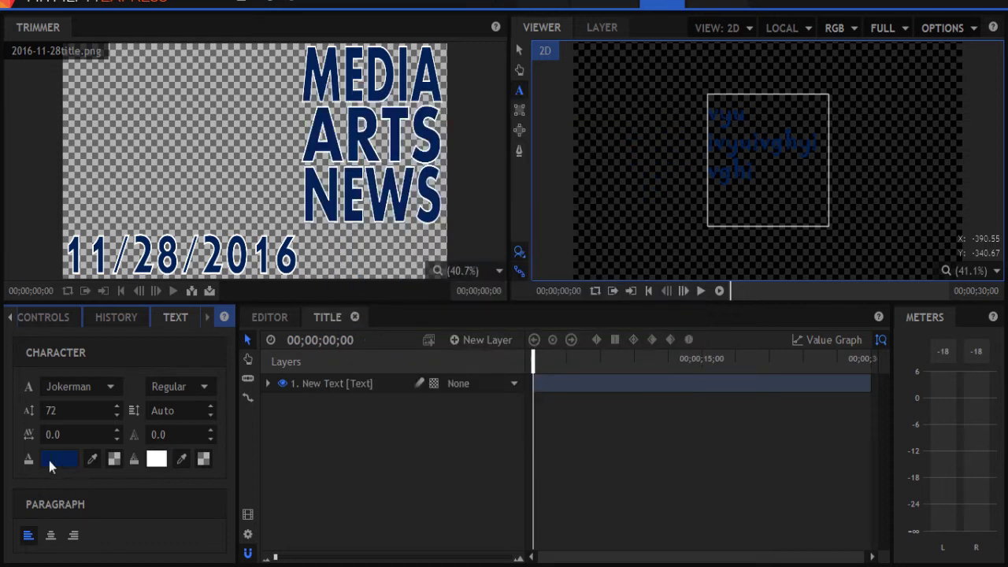
{"action": "left_click", "coordinate": [179, 434]}
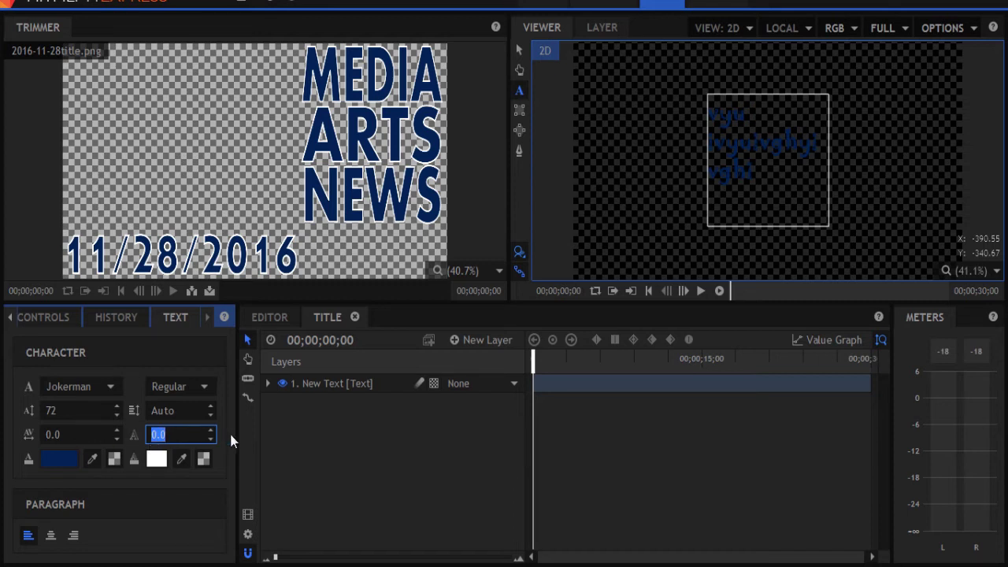
{"action": "type", "text": "5"}
{"action": "key", "text": "Return"}
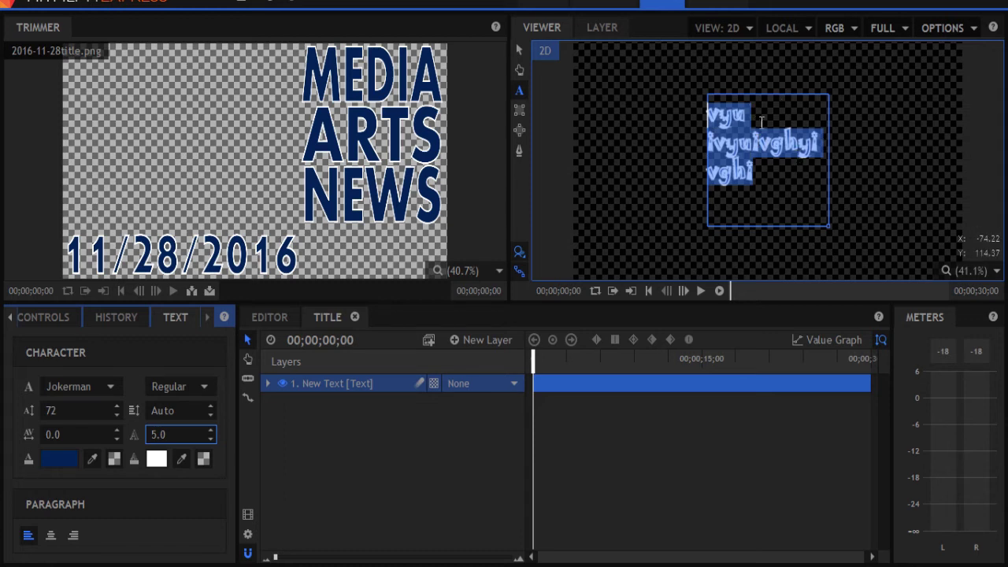
{"action": "double_click", "coordinate": [174, 439]}
{"action": "type", "text": "3"}
{"action": "key", "text": "Return"}
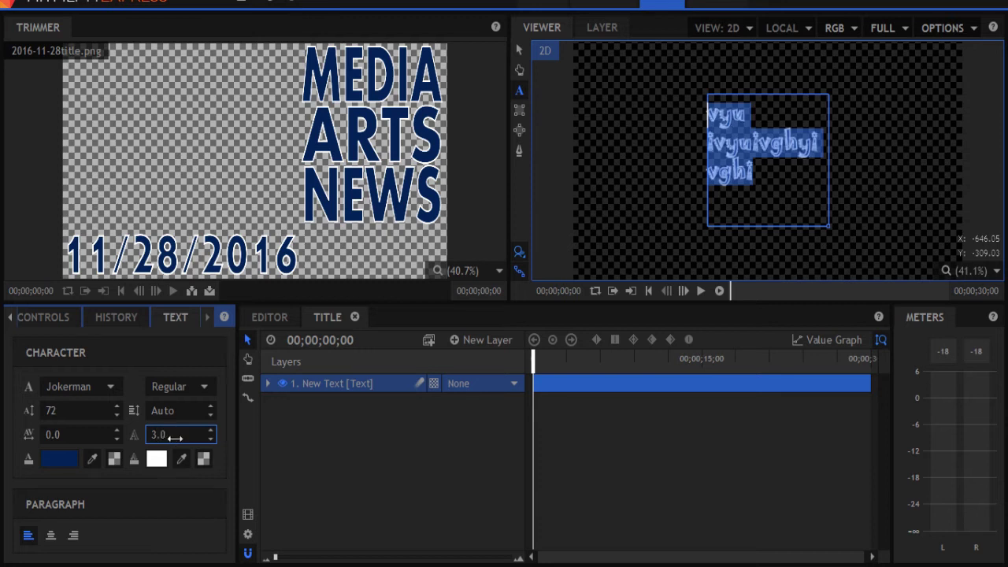
{"action": "left_click", "coordinate": [672, 172]}
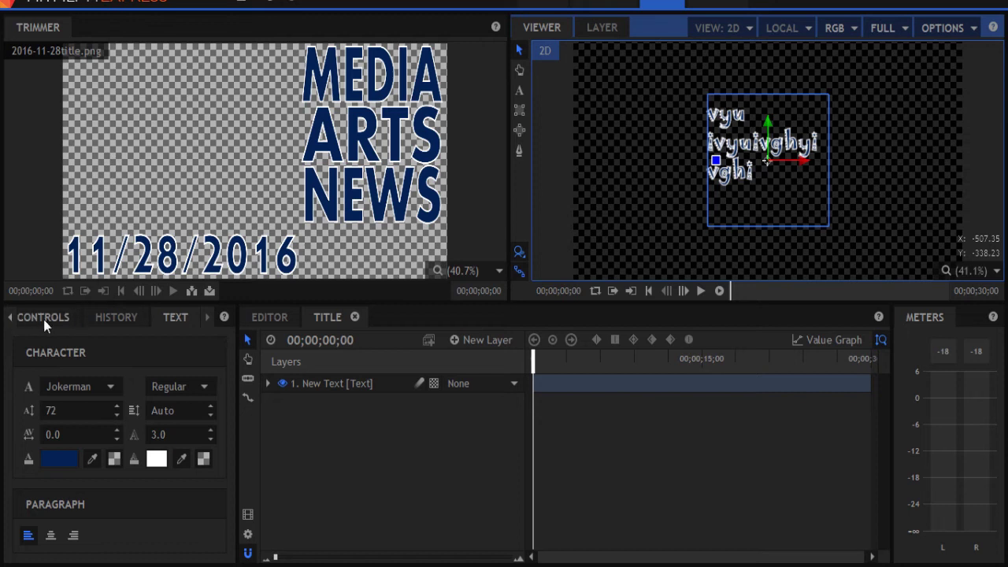
Drag the 'title' composite from Media onto Video 2 at about 00;00;06;08, after the PNG.
{"action": "left_click", "coordinate": [10, 317]}
{"action": "left_click", "coordinate": [10, 317]}
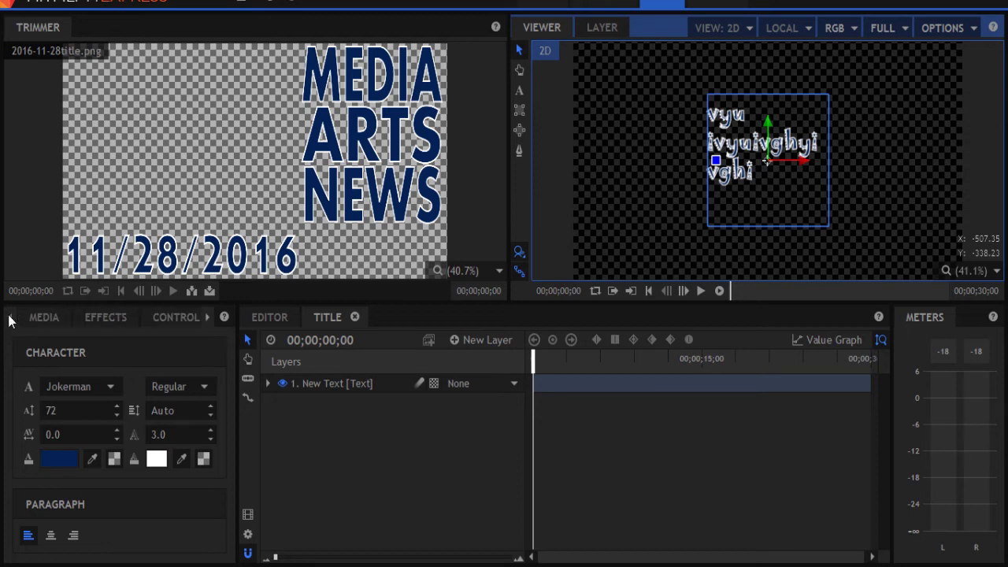
{"action": "left_click", "coordinate": [35, 317]}
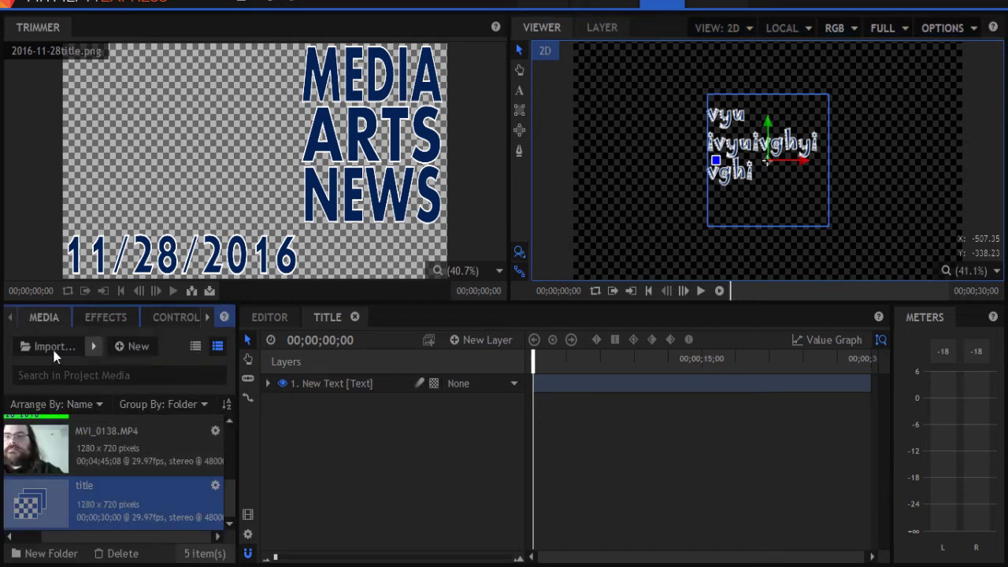
{"action": "left_click", "coordinate": [262, 318]}
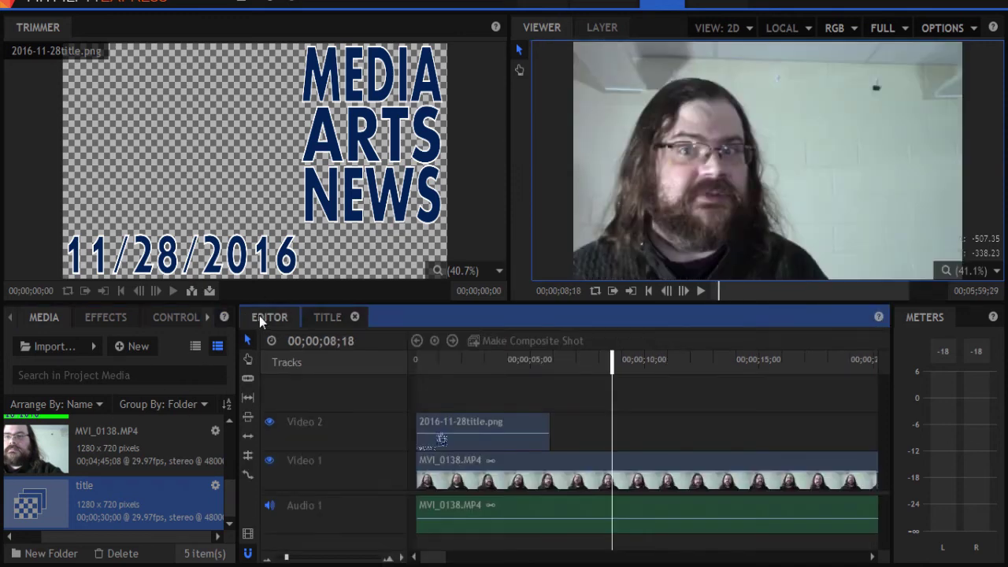
{"action": "mouse_move", "coordinate": [30, 506]}
{"action": "left_mouse_down"}
{"action": "mouse_move", "coordinate": [446, 400]}
{"action": "mouse_move", "coordinate": [422, 401]}
{"action": "mouse_move", "coordinate": [555, 394]}
{"action": "mouse_move", "coordinate": [589, 446]}
{"action": "mouse_move", "coordinate": [557, 437]}
{"action": "left_mouse_up"}
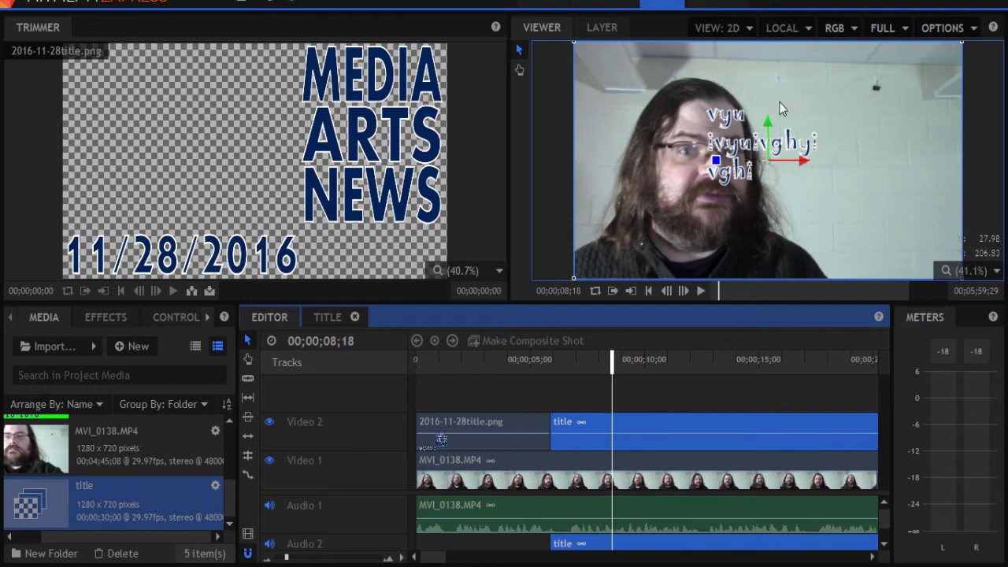
Move the text mid-right beside the face, scale it up, rotate it about 30°, and preview.
{"action": "left_click_drag", "start_coordinate": [767, 133], "coordinate": [905, 214]}
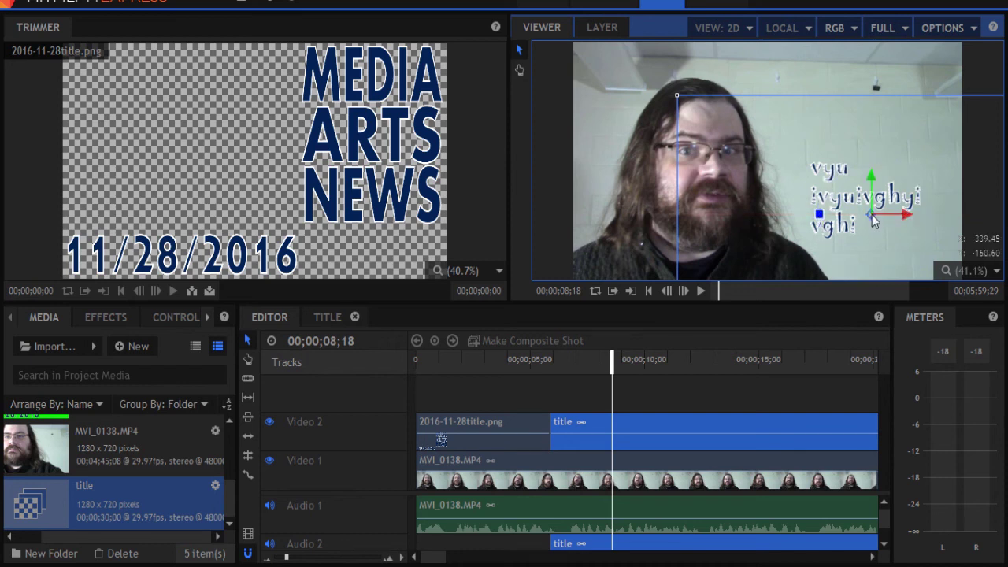
{"action": "left_click_drag", "start_coordinate": [872, 221], "coordinate": [842, 97]}
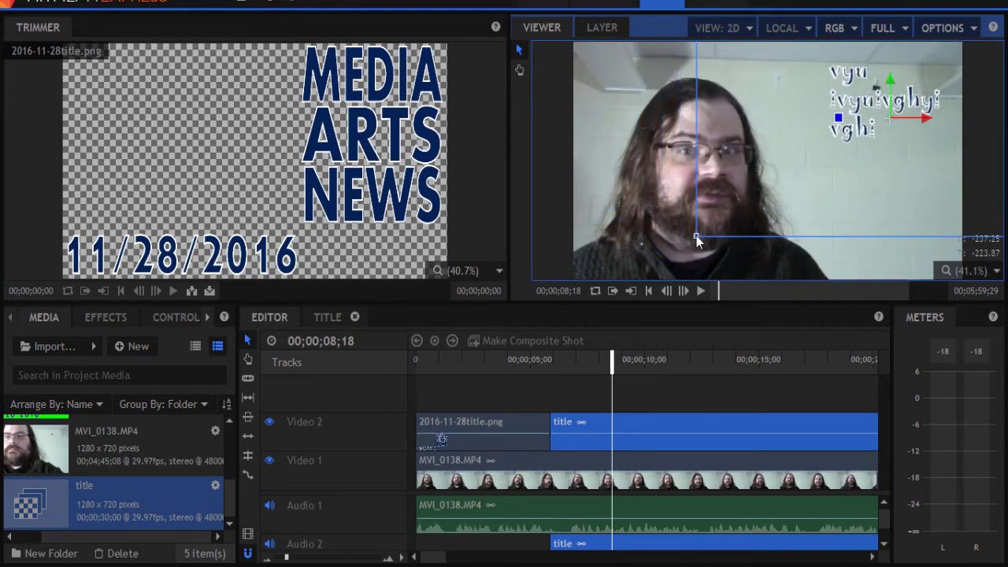
{"action": "left_click_drag", "start_coordinate": [693, 234], "coordinate": [659, 266]}
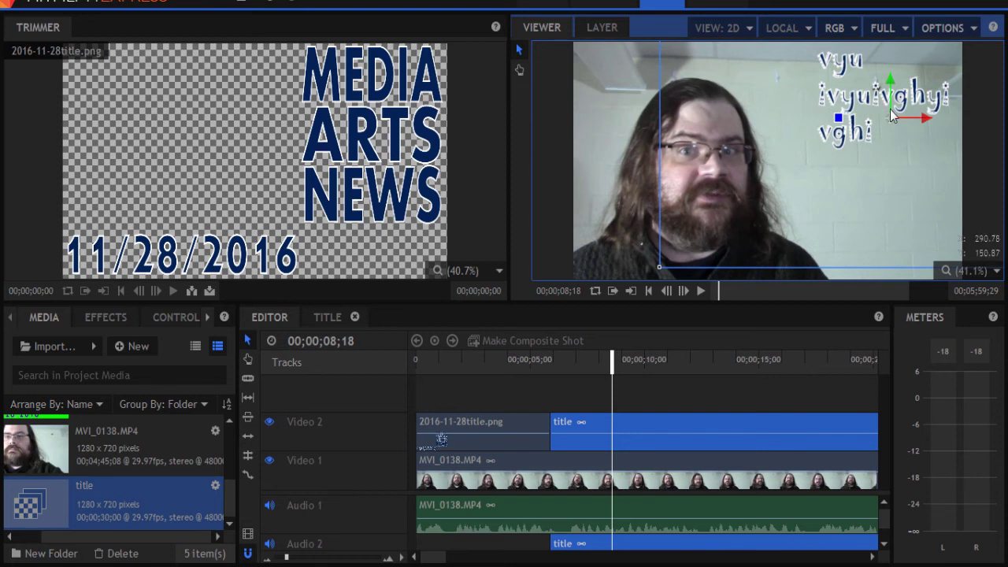
{"action": "left_click_drag", "start_coordinate": [890, 119], "coordinate": [861, 187]}
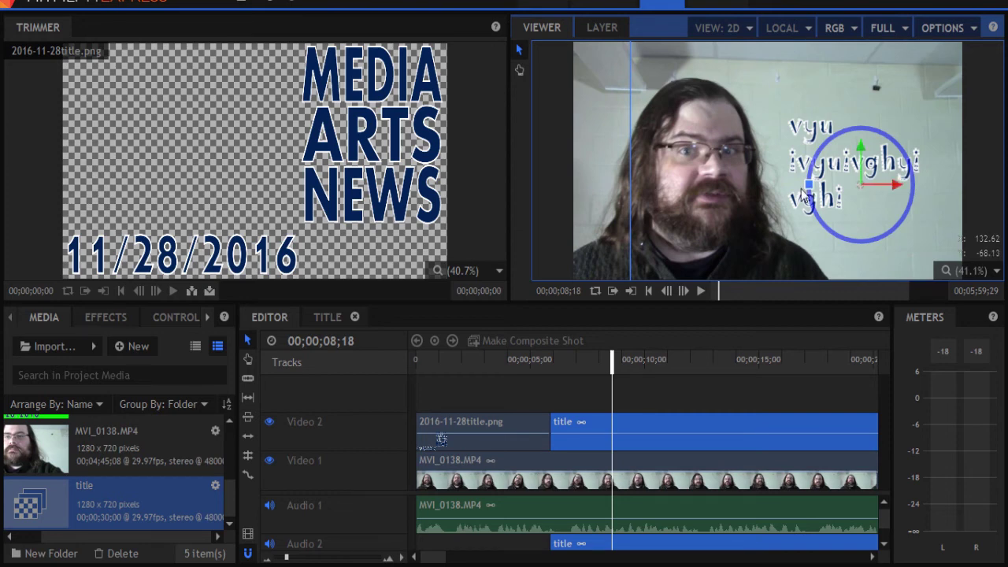
{"action": "left_click_drag", "start_coordinate": [815, 197], "coordinate": [804, 129]}
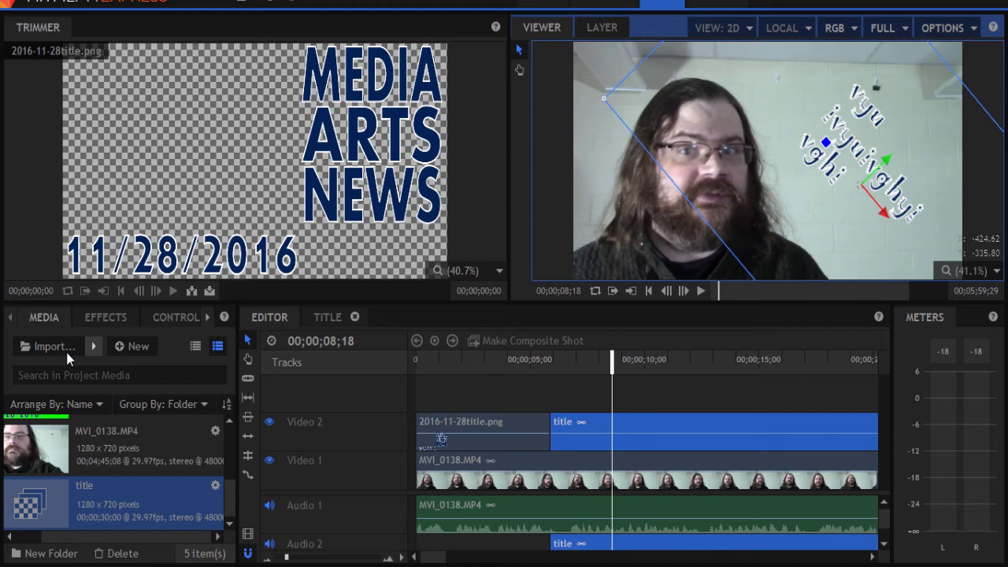
{"action": "left_click", "coordinate": [653, 375]}
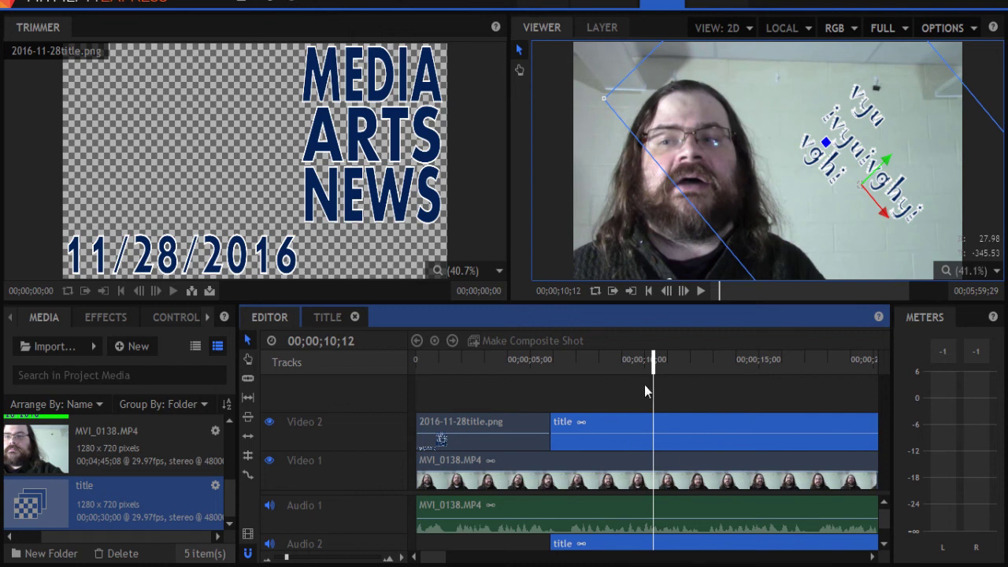
Choose the 1280×720 MP4 export preset (10 Mbps, AAC 192 Kbps) and start the export.
{"action": "left_click", "coordinate": [725, 2]}
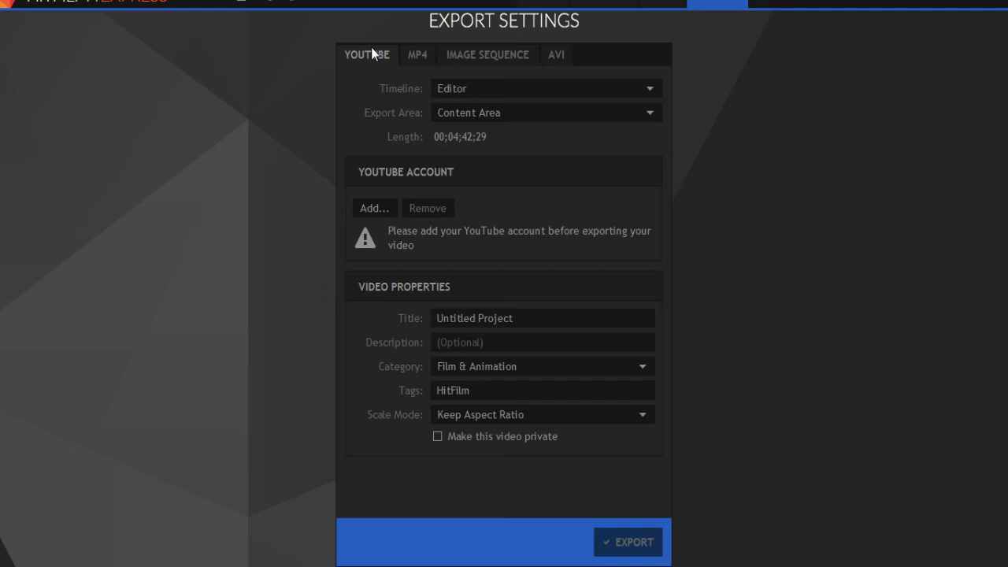
{"action": "left_click", "coordinate": [418, 60]}
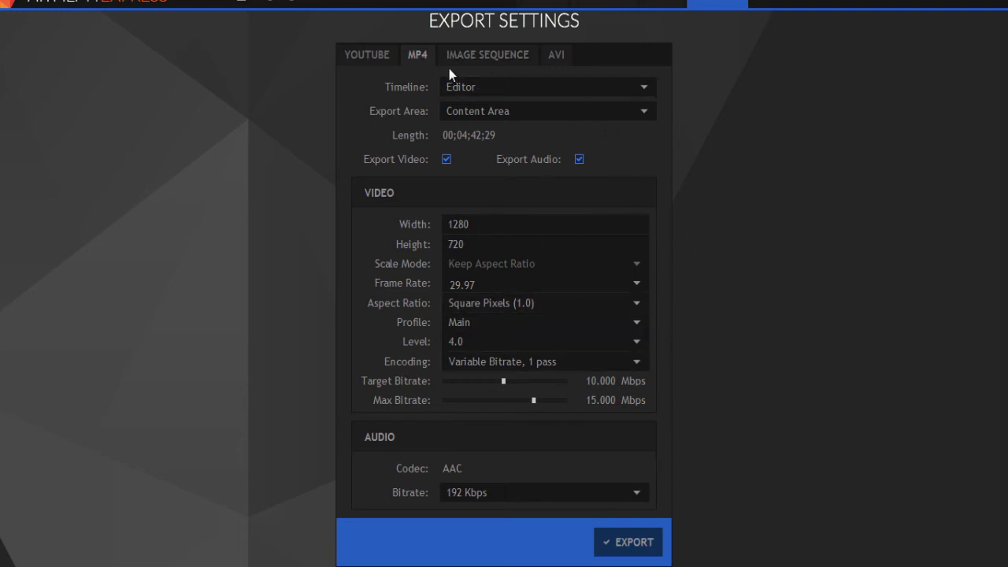
{"action": "left_click", "coordinate": [638, 543]}
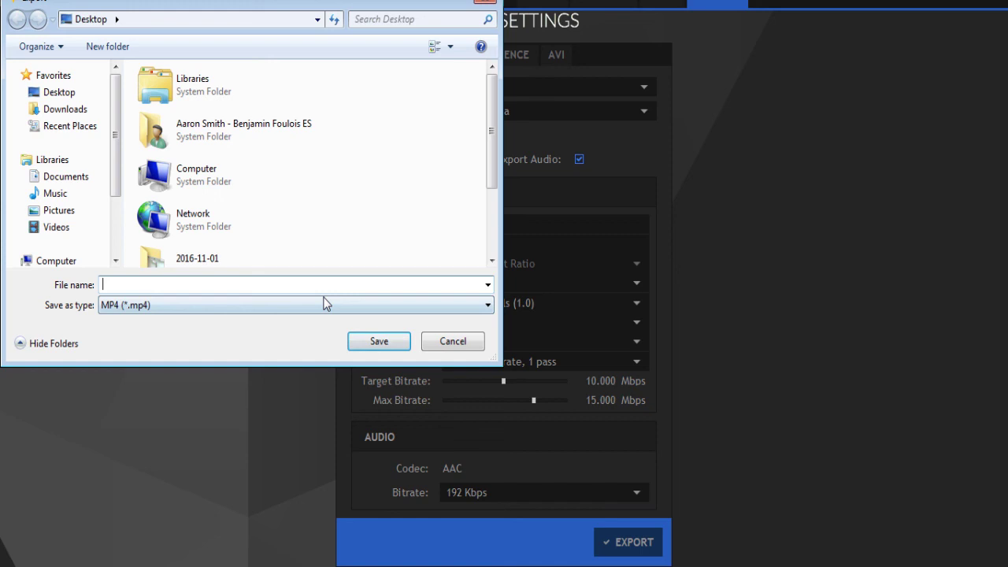
Cancel the save window to return to the MP4 export settings.
{"action": "left_click", "coordinate": [467, 347]}
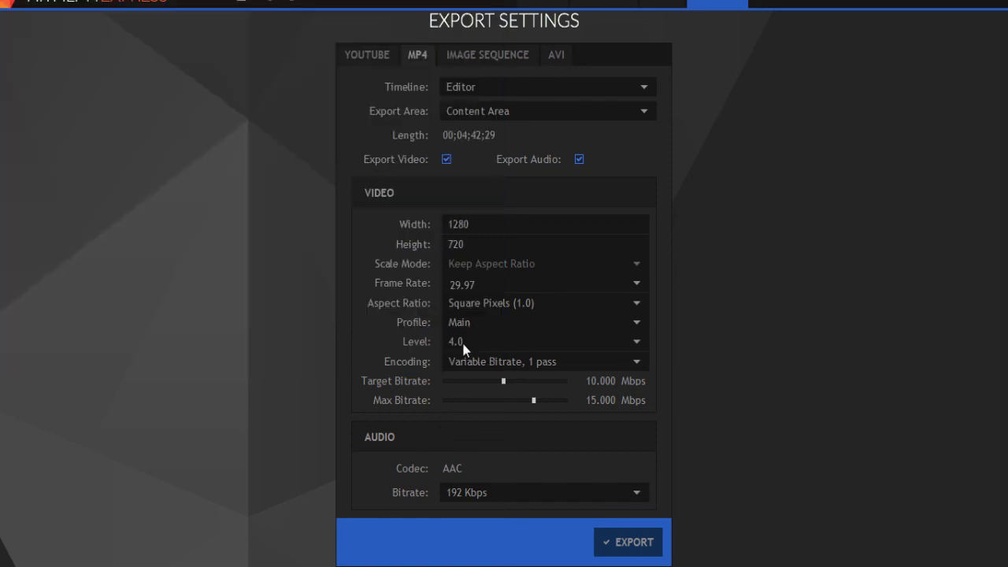